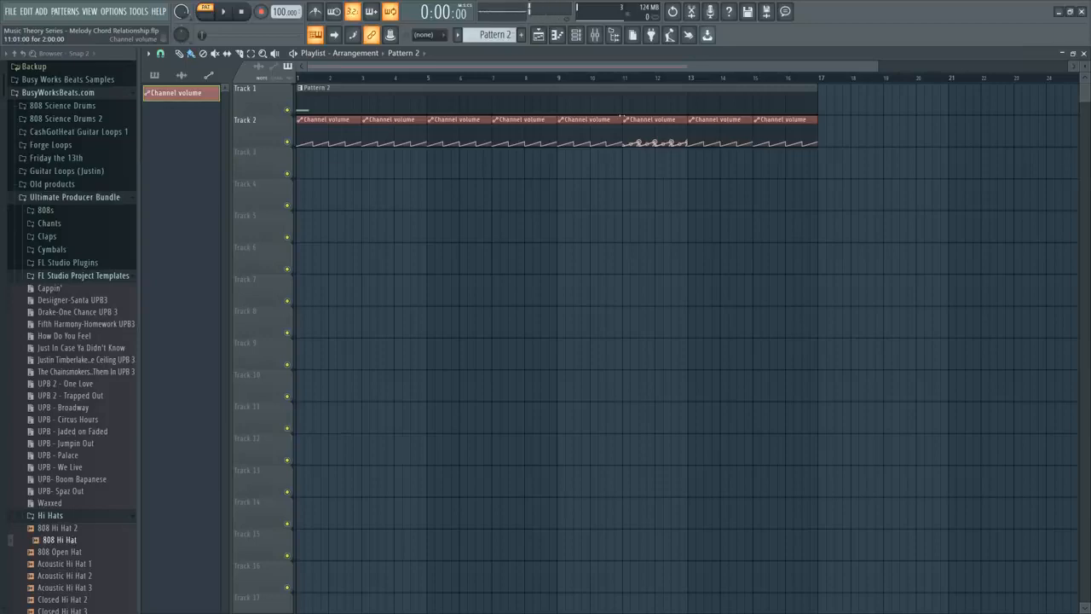
Open the piano roll of the first 3x Osc channel and place D5, F5 and A5 as a chord at the start of bar 1.
key(F6)
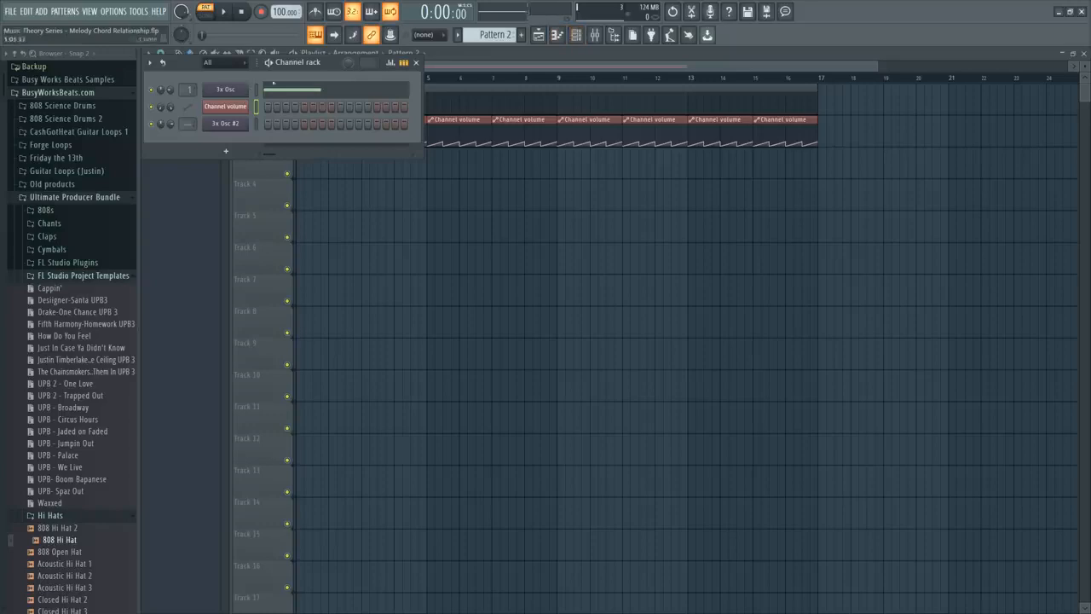
click(314, 91)
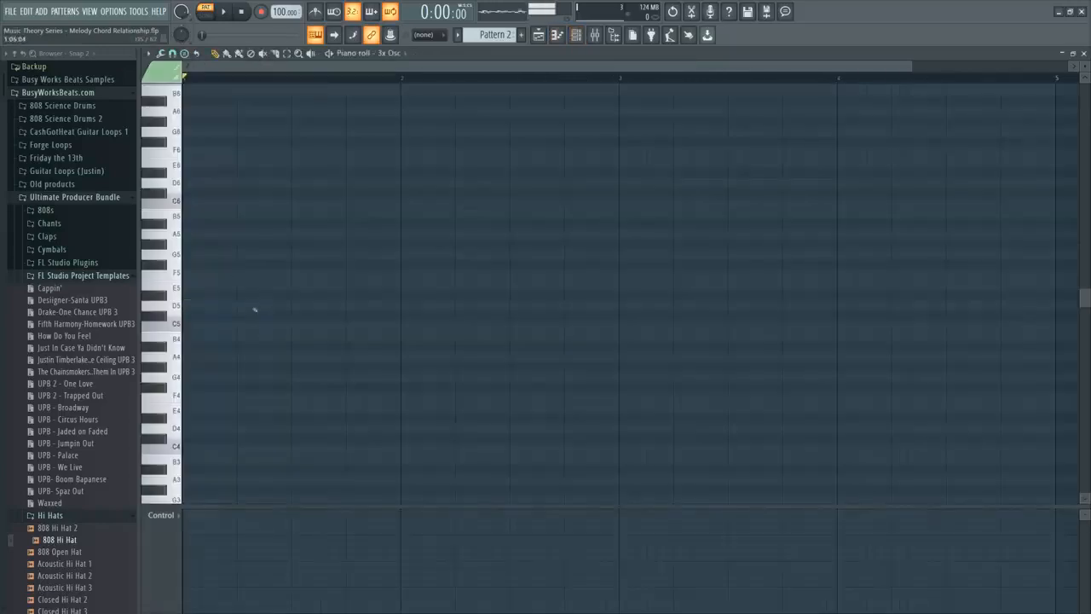
click(189, 305)
click(189, 275)
click(190, 244)
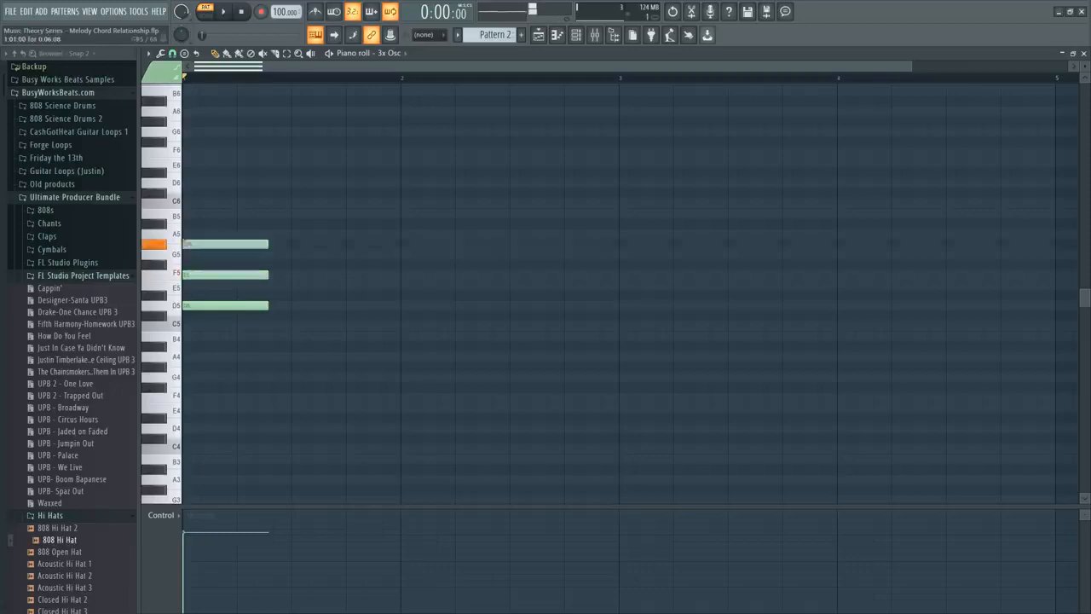
drag(189, 244, 189, 234)
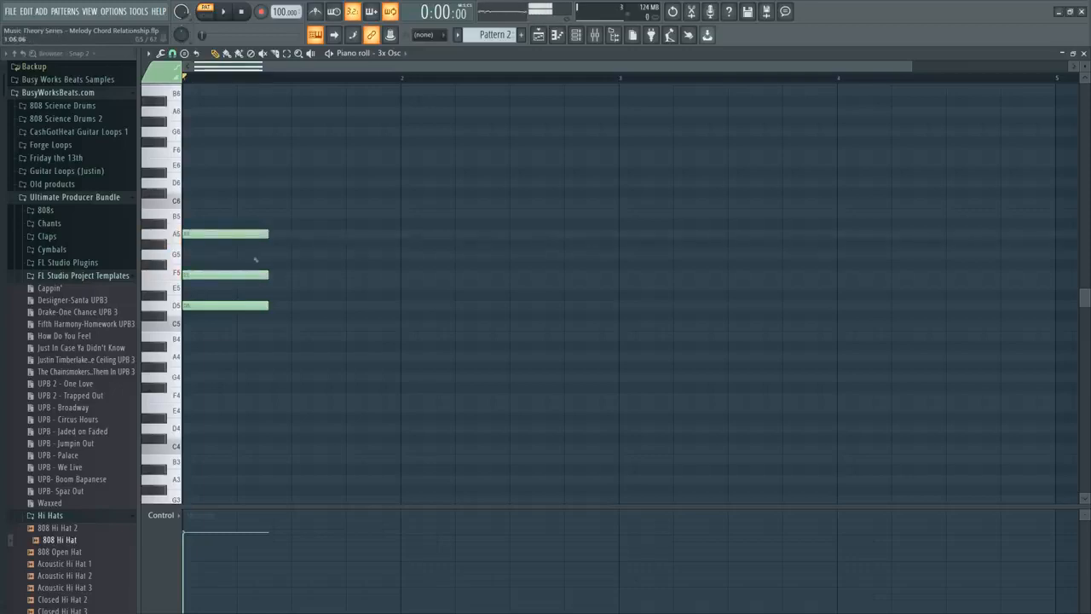
Select the three chord notes and lengthen them to fill bar 1.
drag(244, 209, 282, 361)
mouse_move(267, 306)
mouse_down()
mouse_move(413, 322)
mouse_move(403, 322)
mouse_up()
click(216, 53)
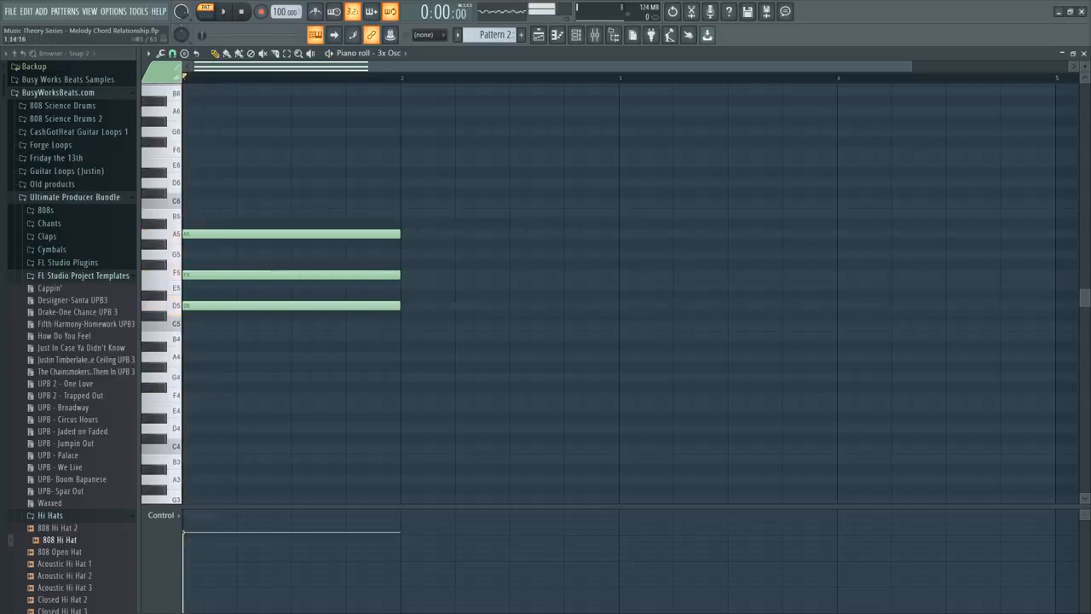
Add one-bar D5, F5 and A5 notes in bar 2 and lower the A5 by an octave to A4.
drag(430, 305, 412, 305)
click(410, 274)
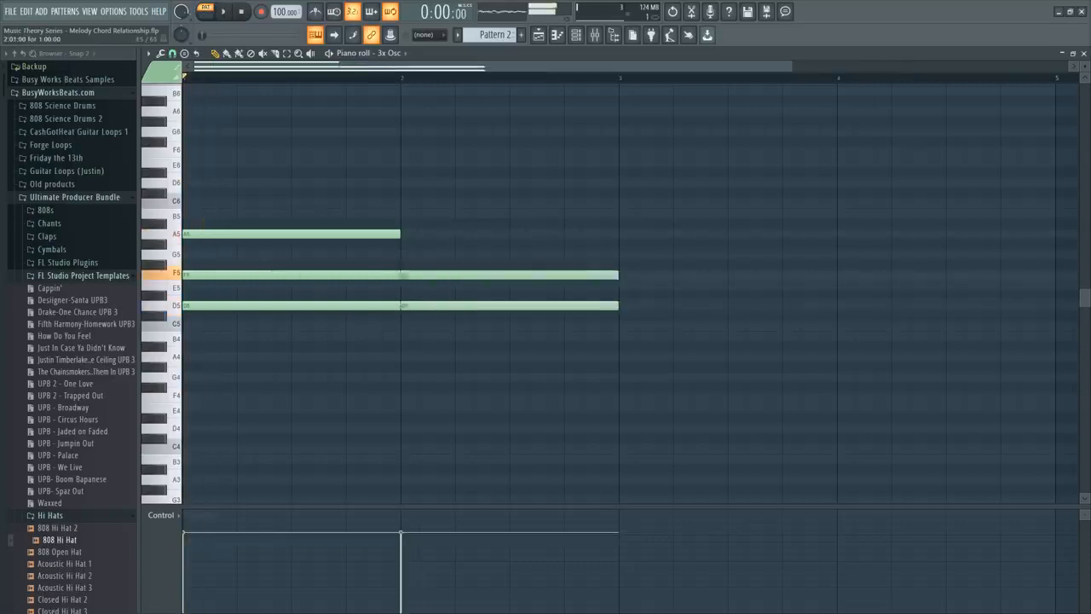
click(410, 233)
click(432, 232)
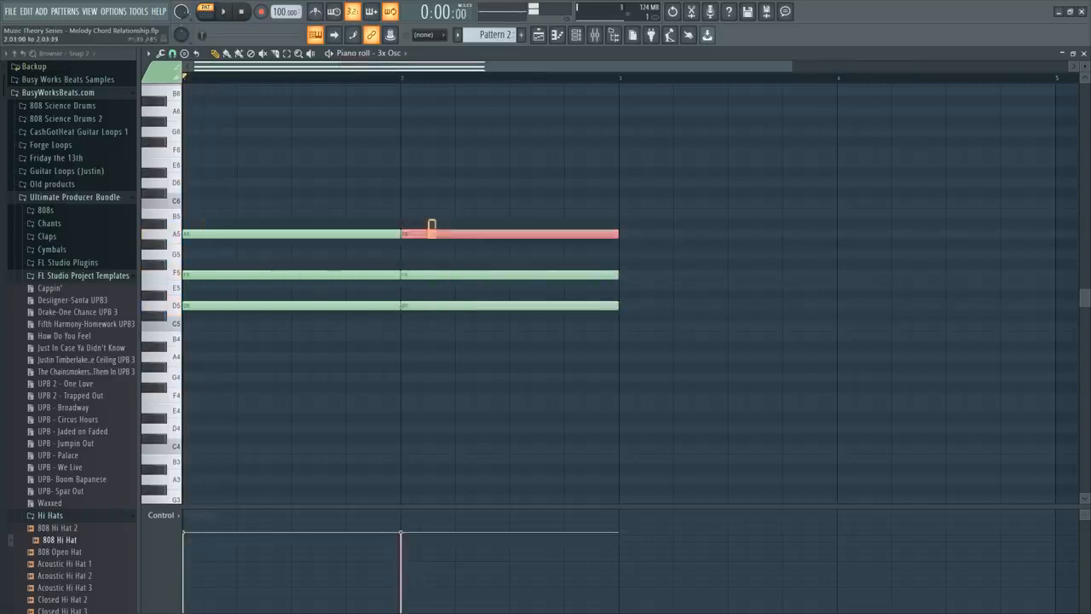
key(ctrl+Down)
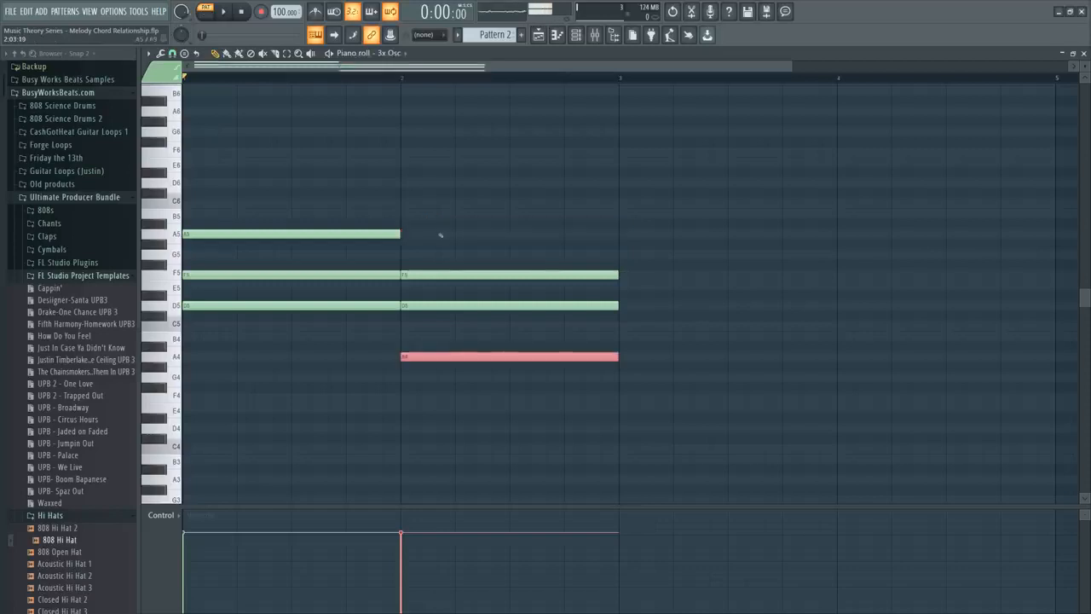
drag(537, 432, 294, 198)
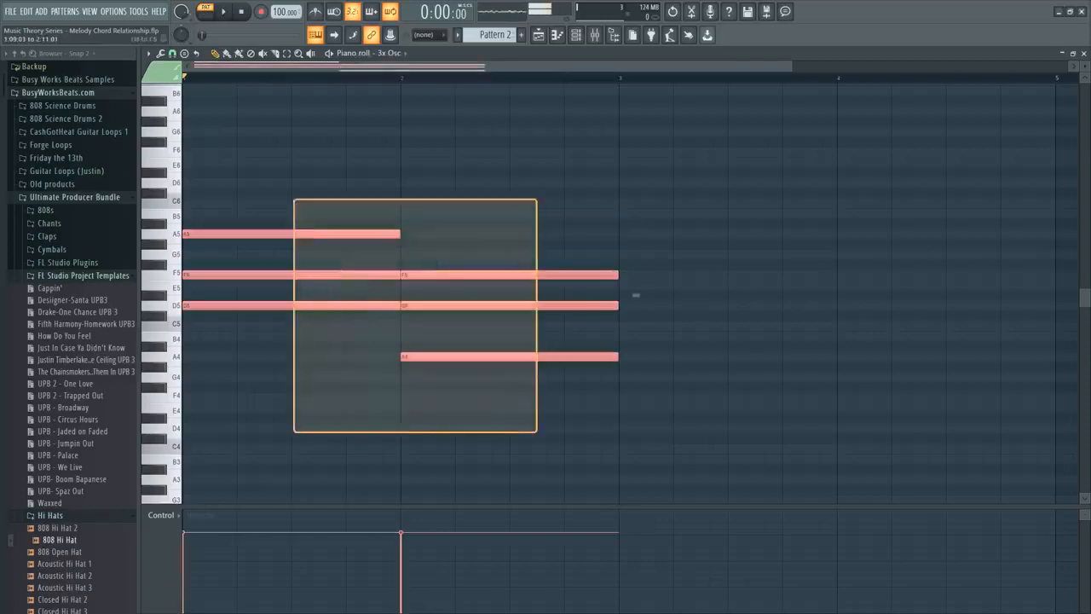
ctrl+click(657, 303)
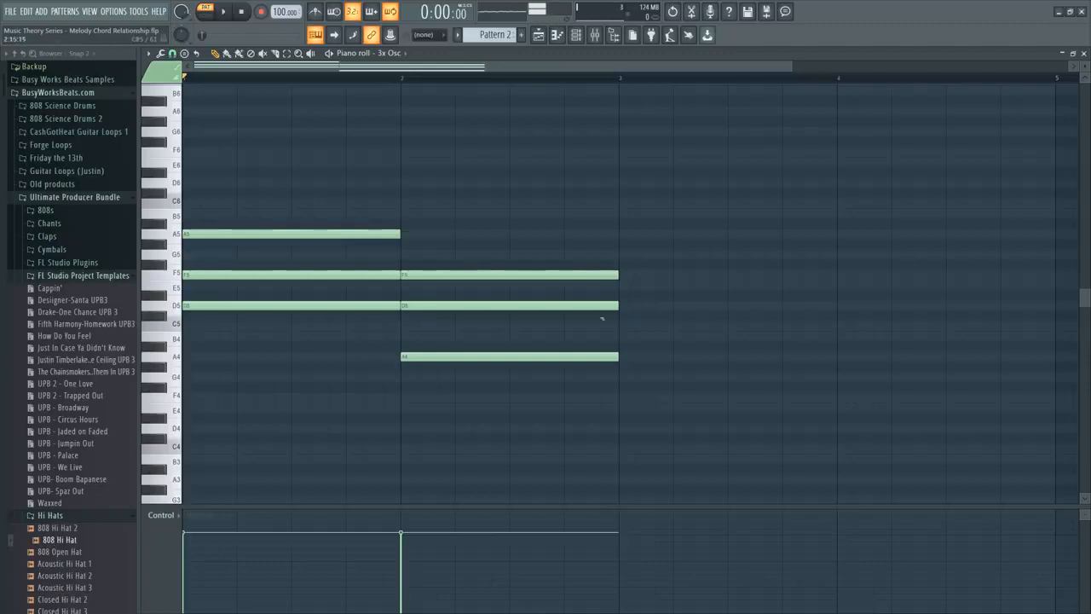
Build a one-bar D5, F5, A5 chord in bar 3 and double its root at D4 and D3.
drag(638, 315, 620, 272)
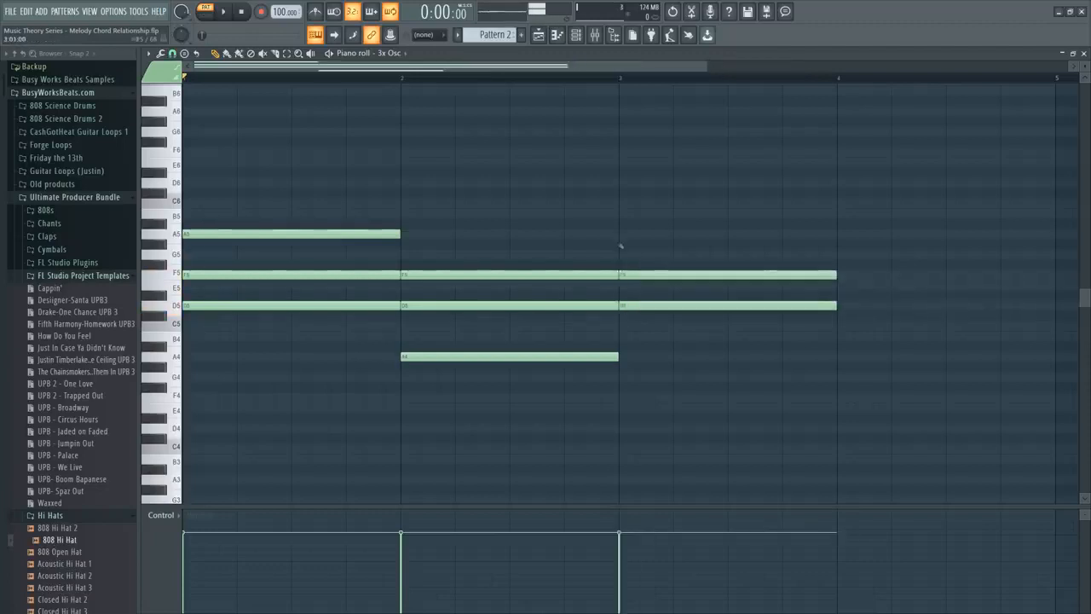
click(620, 233)
click(651, 233)
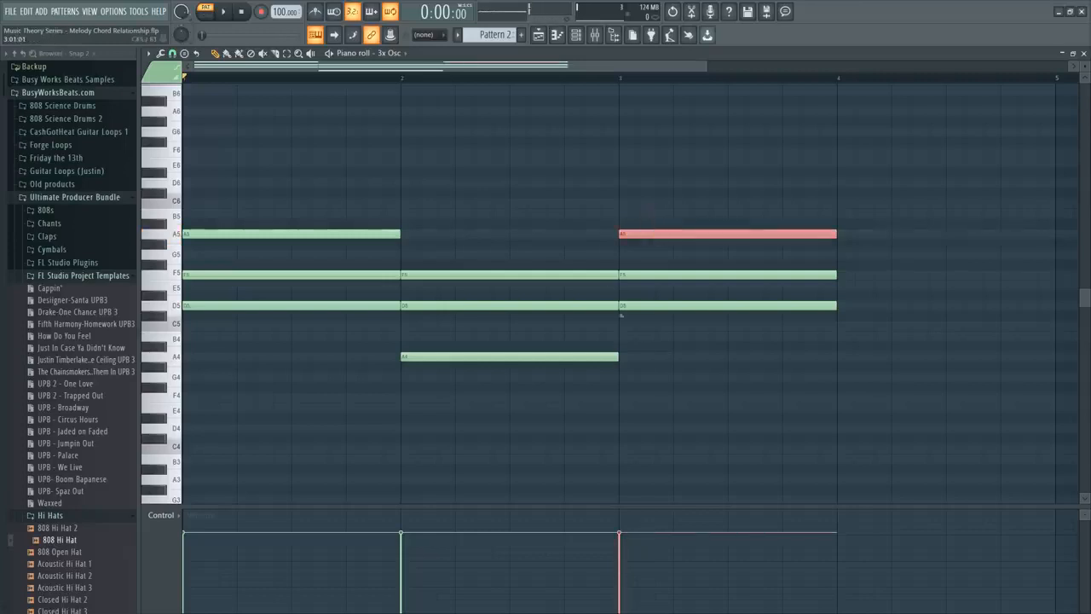
drag(631, 399, 622, 490)
scroll(614, 384, down, 3)
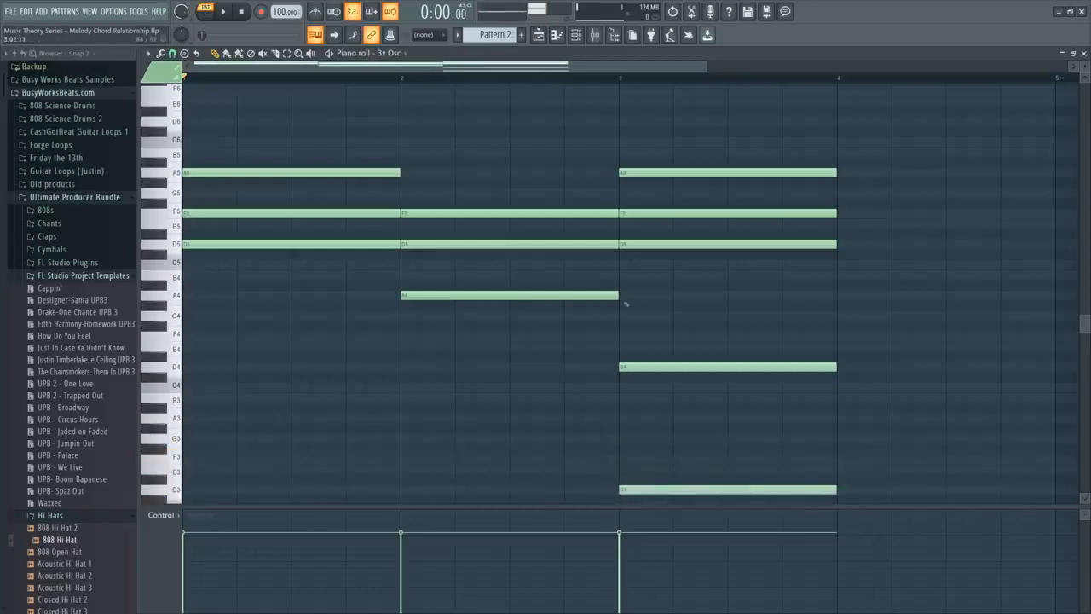
Duplicate the bar 3 chord into bar 4 and raise the copy's F5 by an octave while playing the pattern.
drag(689, 116, 696, 493)
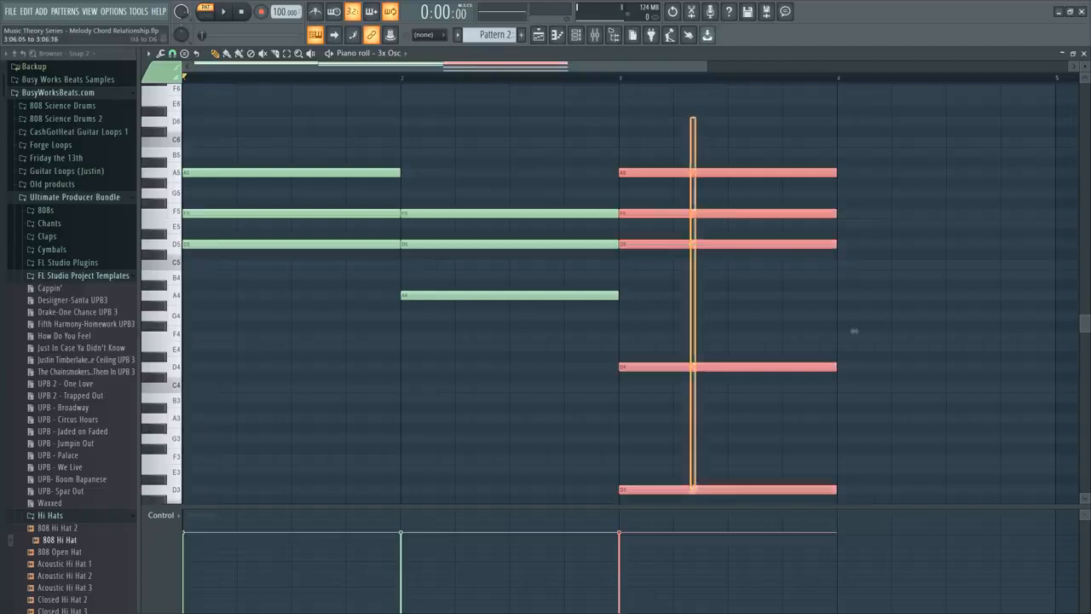
key(ctrl+b)
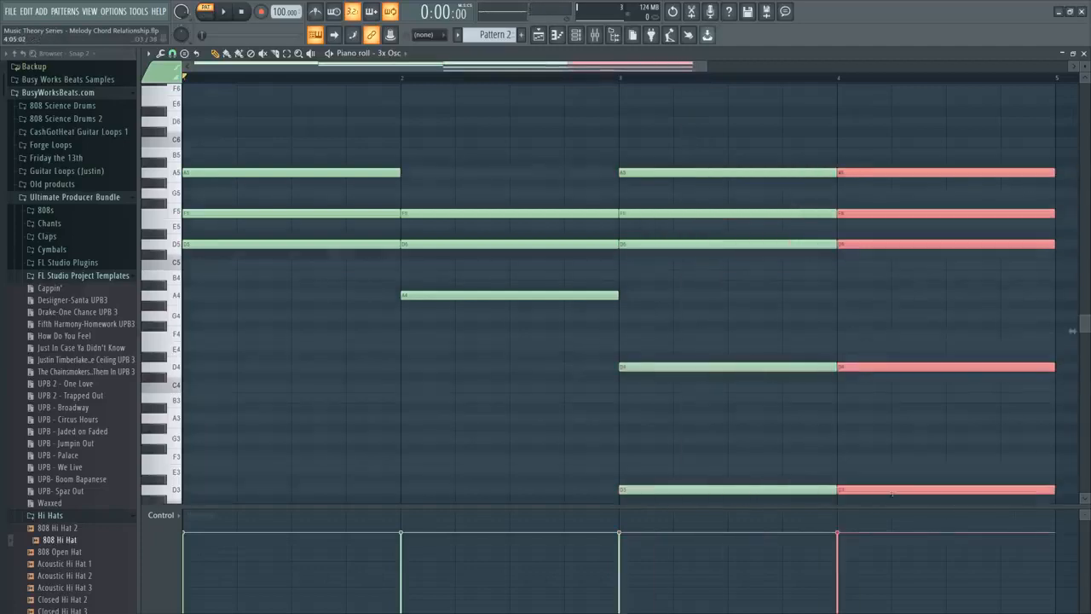
key(space)
click(865, 212)
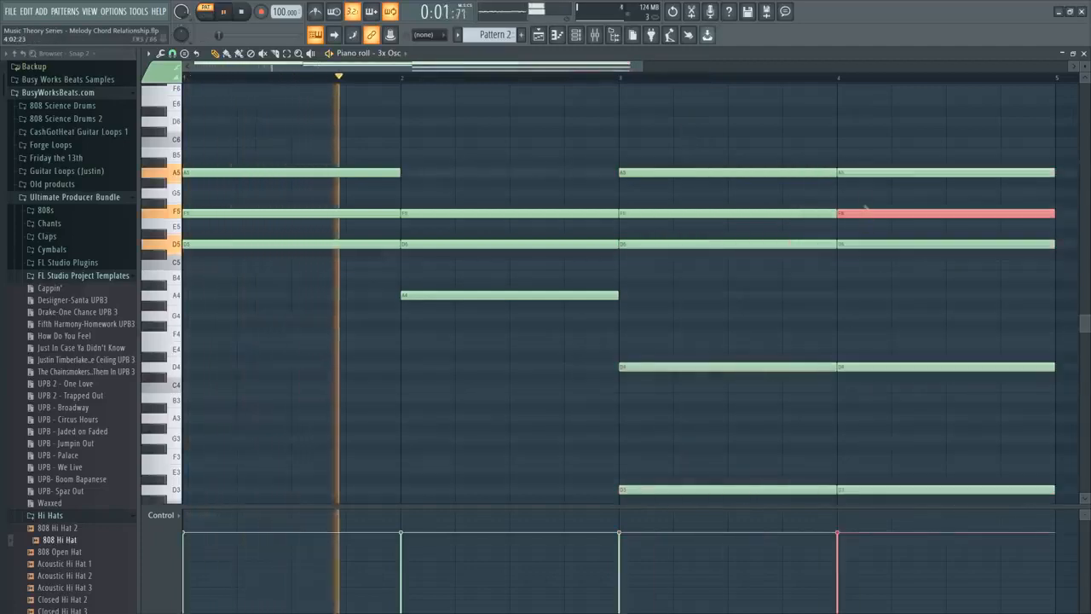
key(ctrl+Up)
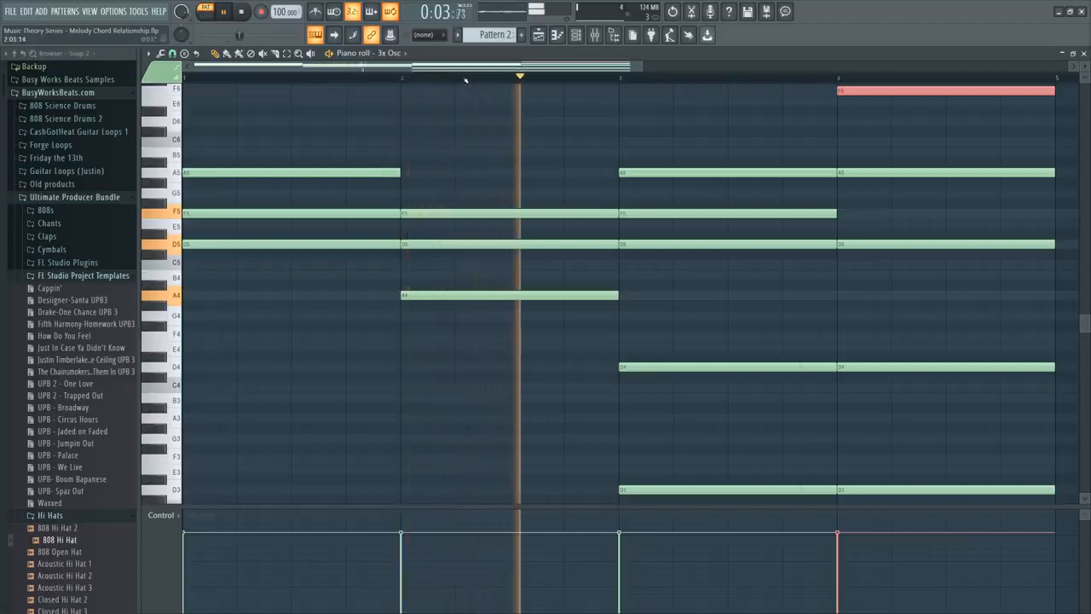
scroll(464, 79, down, 2)
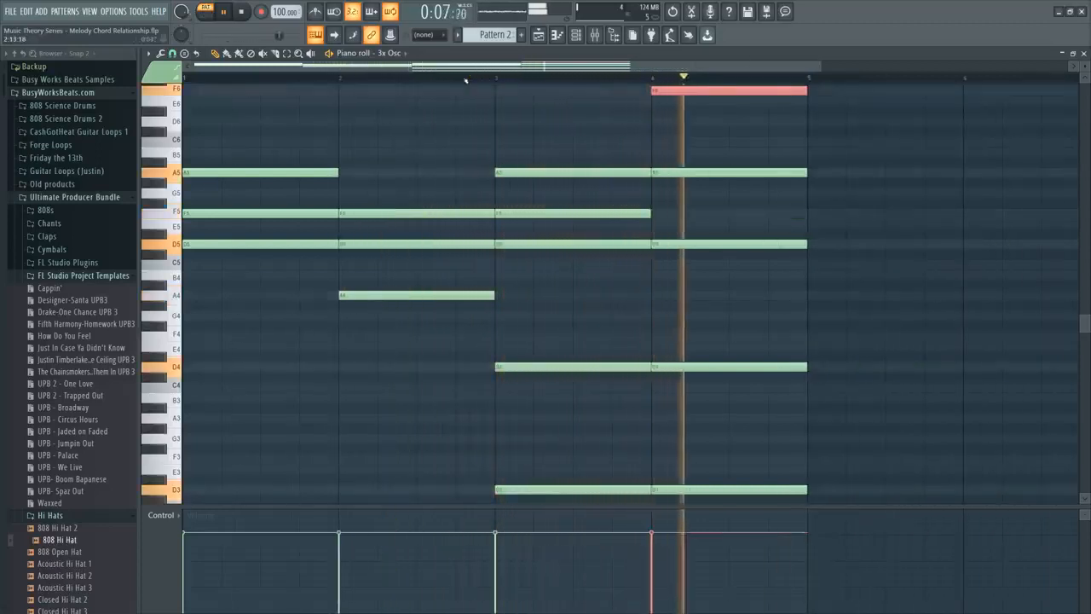
key(space)
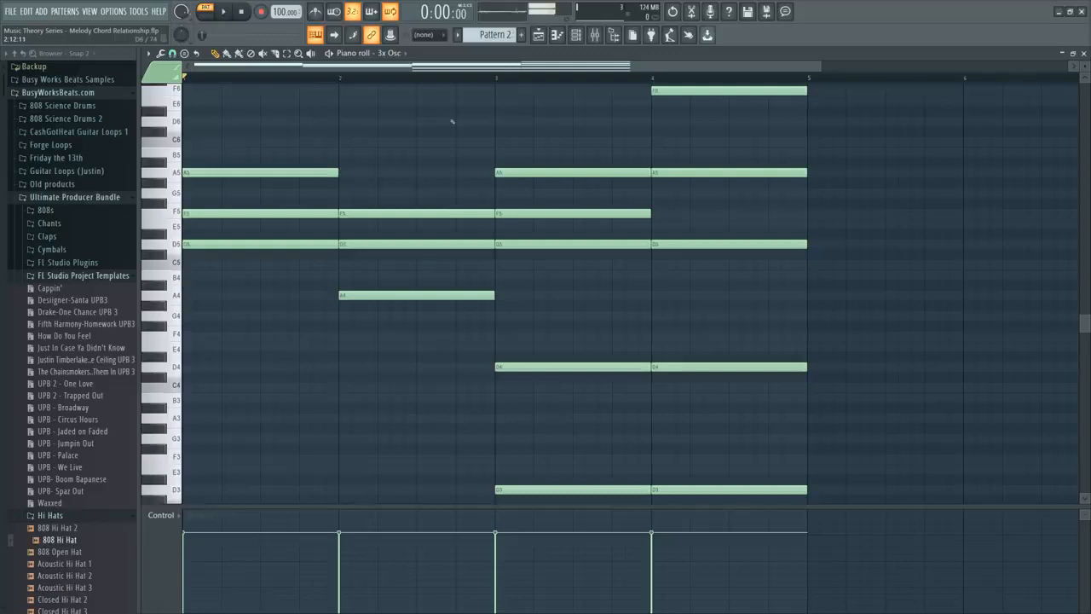
Delete all notes from the piano roll.
key(ctrl+a)
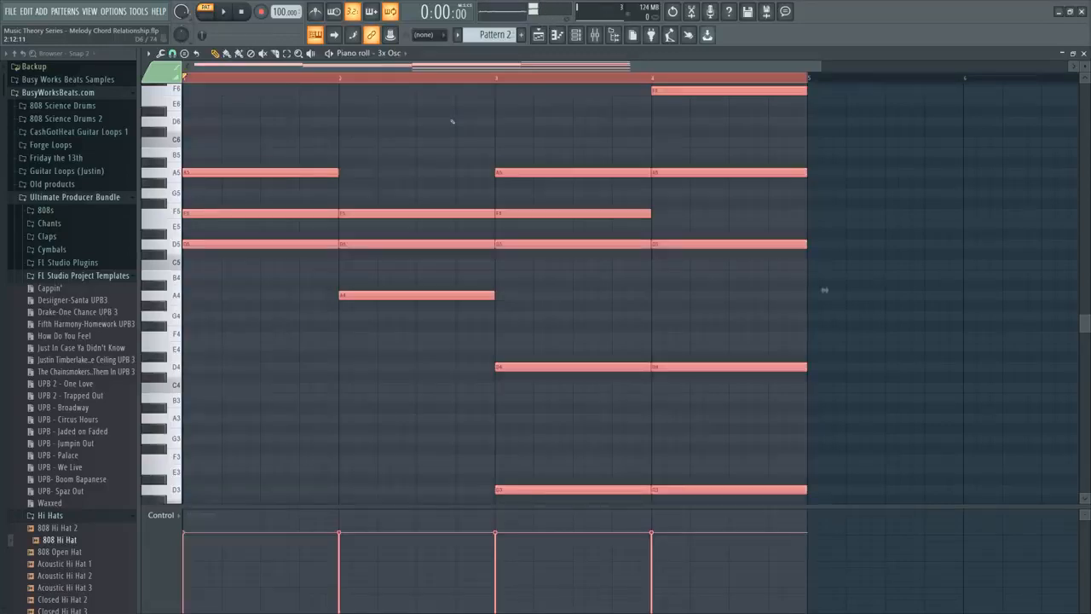
key(Delete)
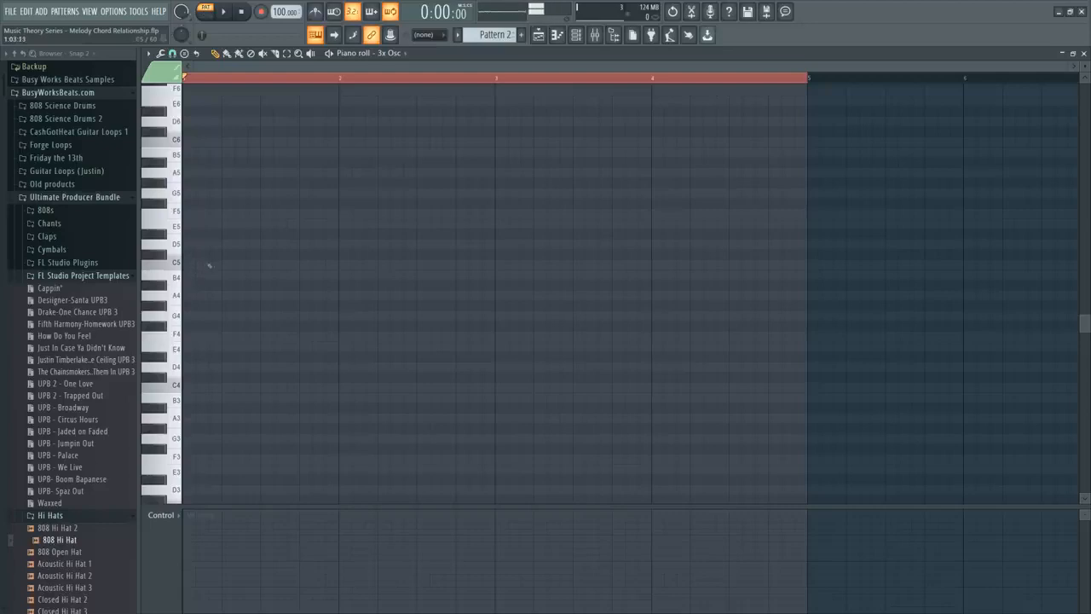
drag(202, 324, 202, 317)
key(space)
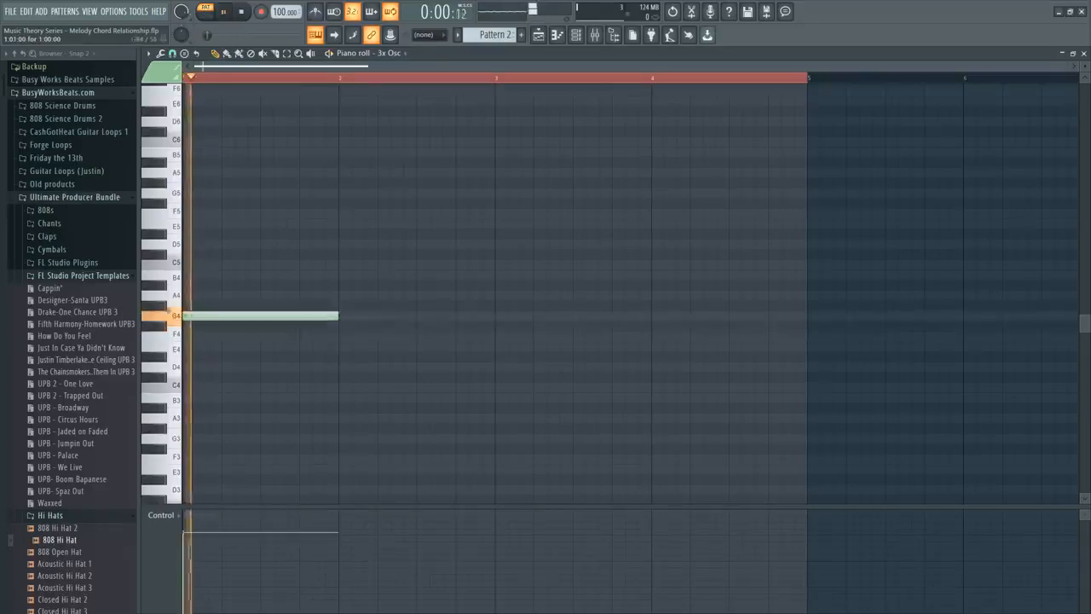
key(space)
right_click(202, 315)
Place one-bar F4, A4, C5 and E5 notes as a chord in bar 1.
click(200, 336)
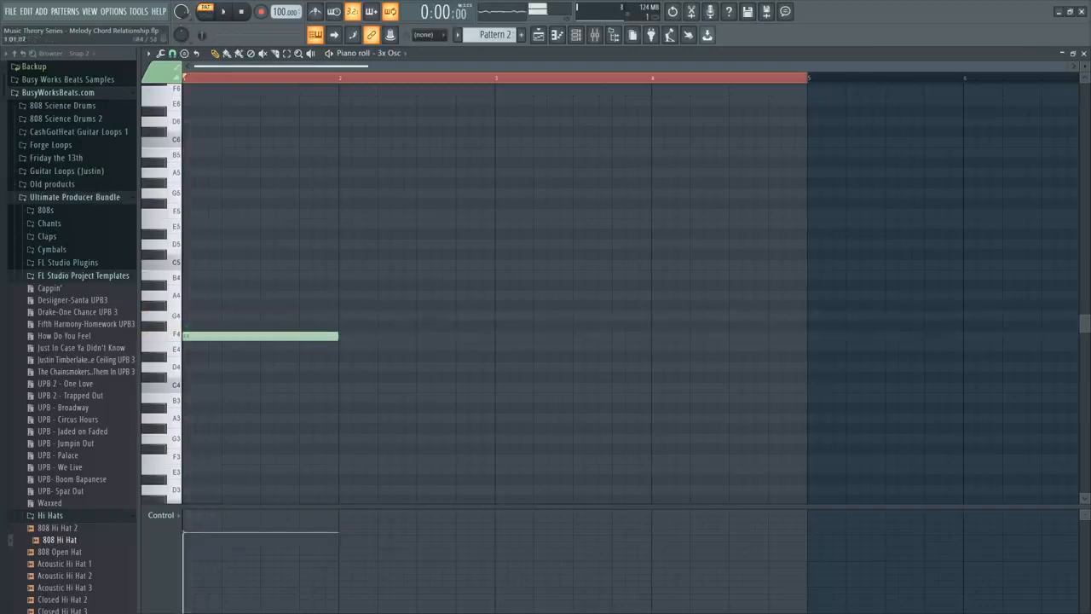
click(191, 294)
click(190, 263)
drag(193, 236, 196, 225)
key(ctrl+Down)
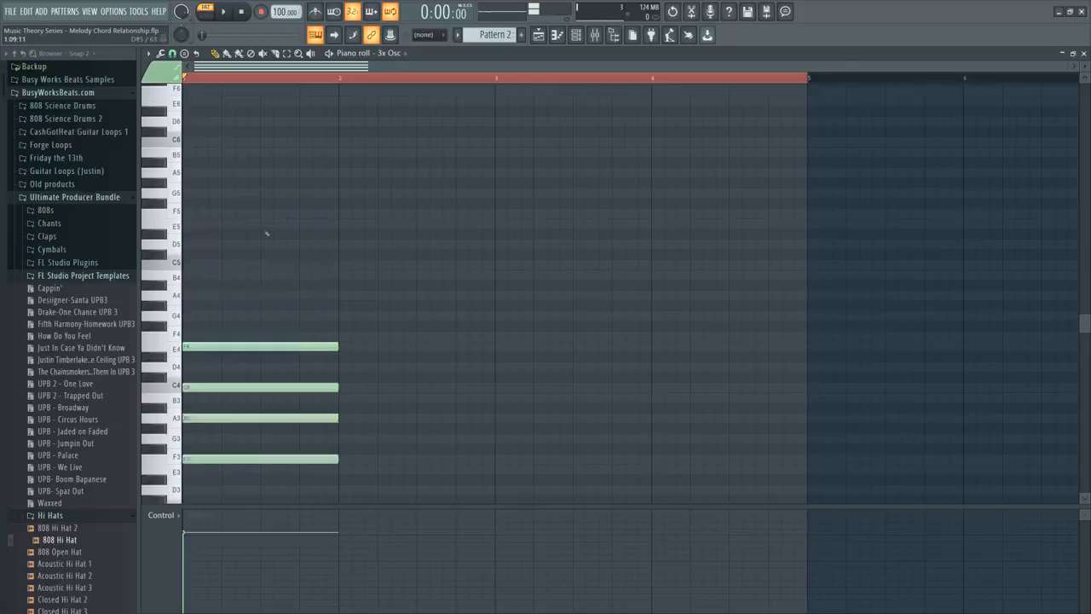
scroll(310, 248, down, 3)
key(ctrl+Up)
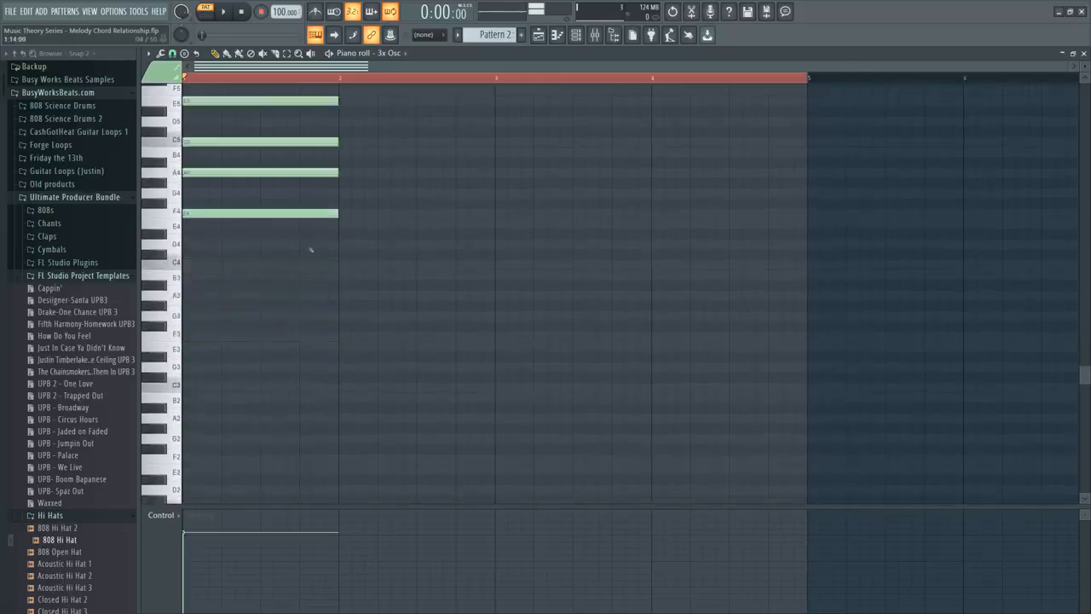
Stack one-bar scale notes F4, G4, A4, B4, C5, D5 and E5 in bar 2.
scroll(334, 252, up, 4)
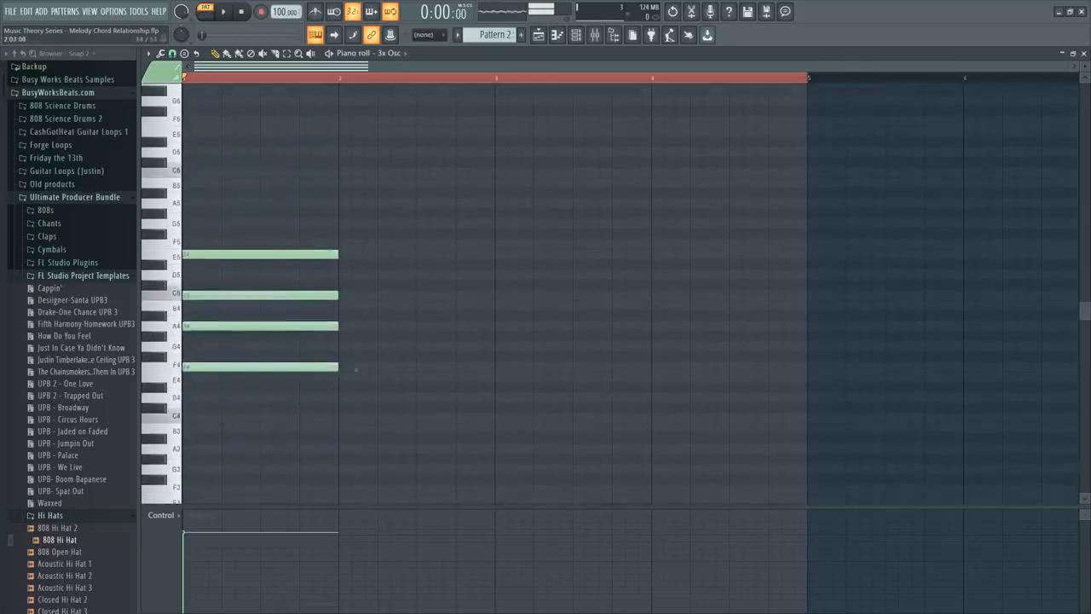
click(344, 366)
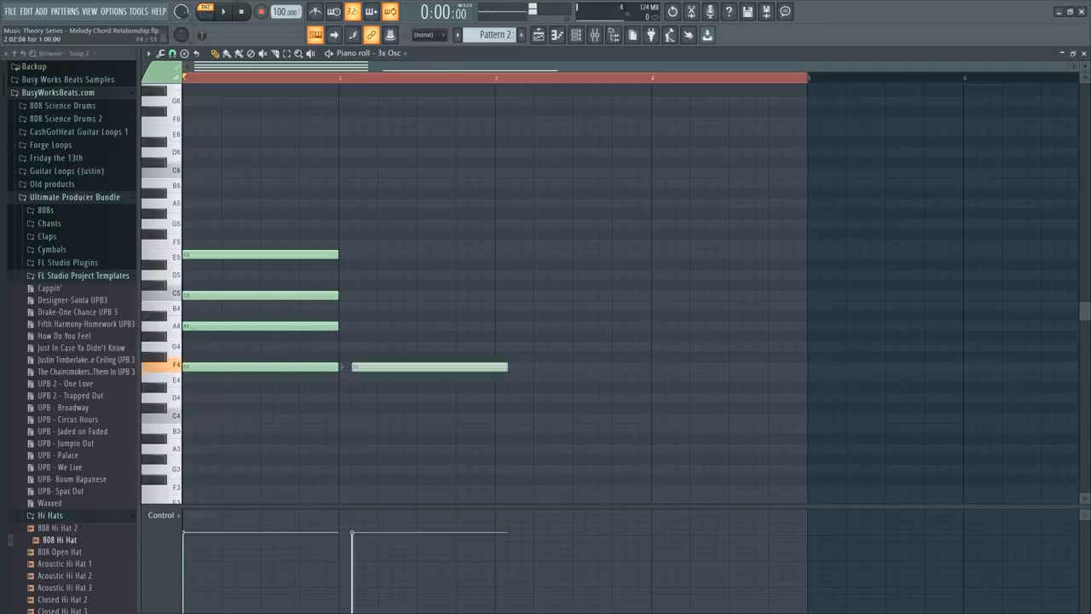
click(344, 346)
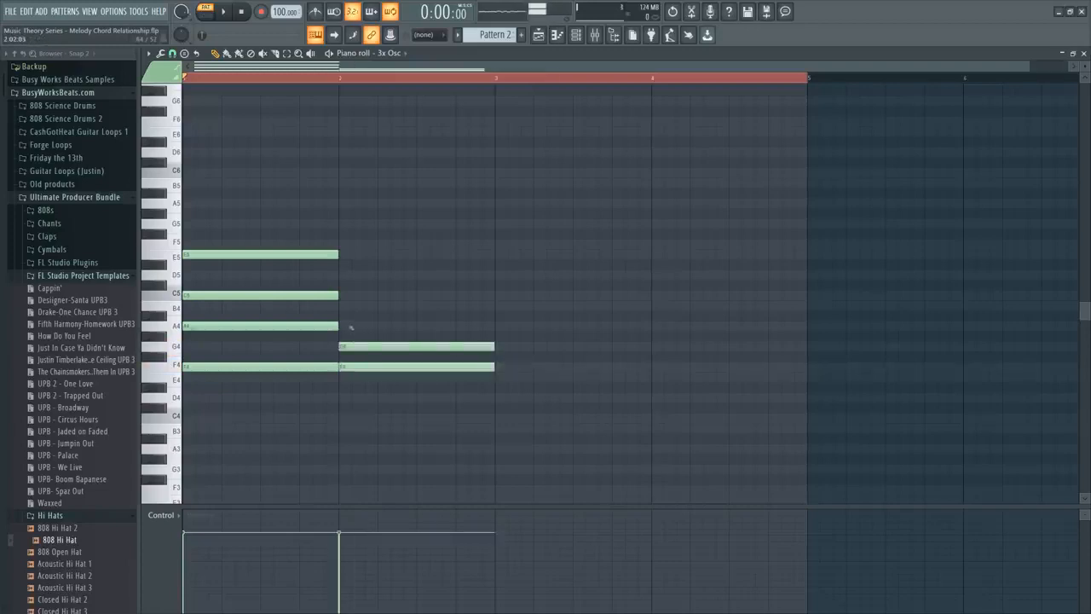
click(354, 325)
mouse_move(342, 325)
mouse_down()
mouse_move(341, 294)
mouse_move(341, 305)
mouse_up()
click(343, 275)
click(351, 254)
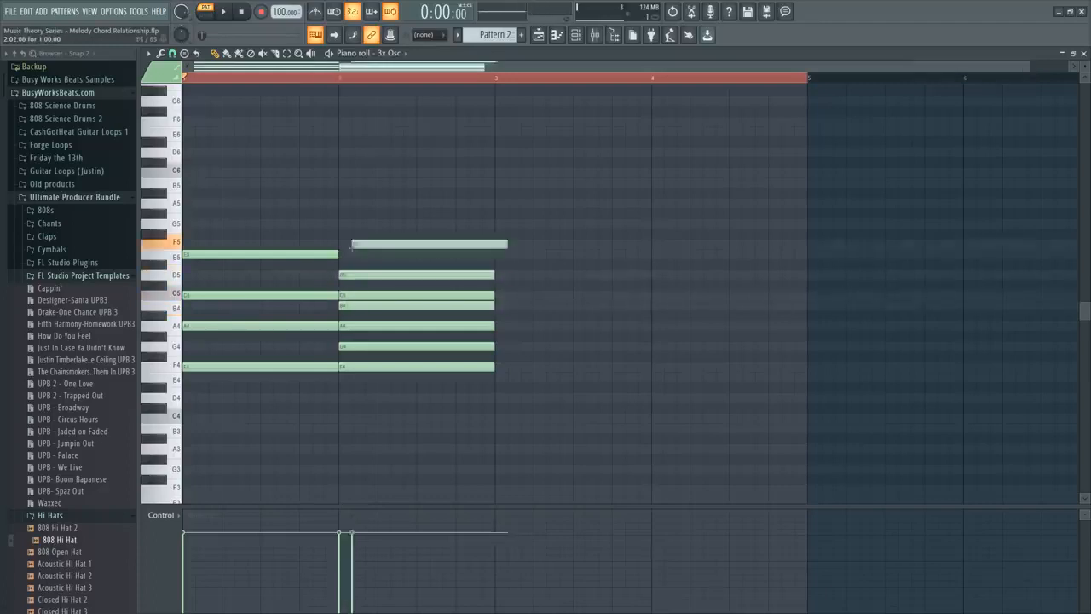
mouse_move(351, 254)
mouse_down()
mouse_move(333, 256)
mouse_move(355, 255)
mouse_move(345, 256)
mouse_up()
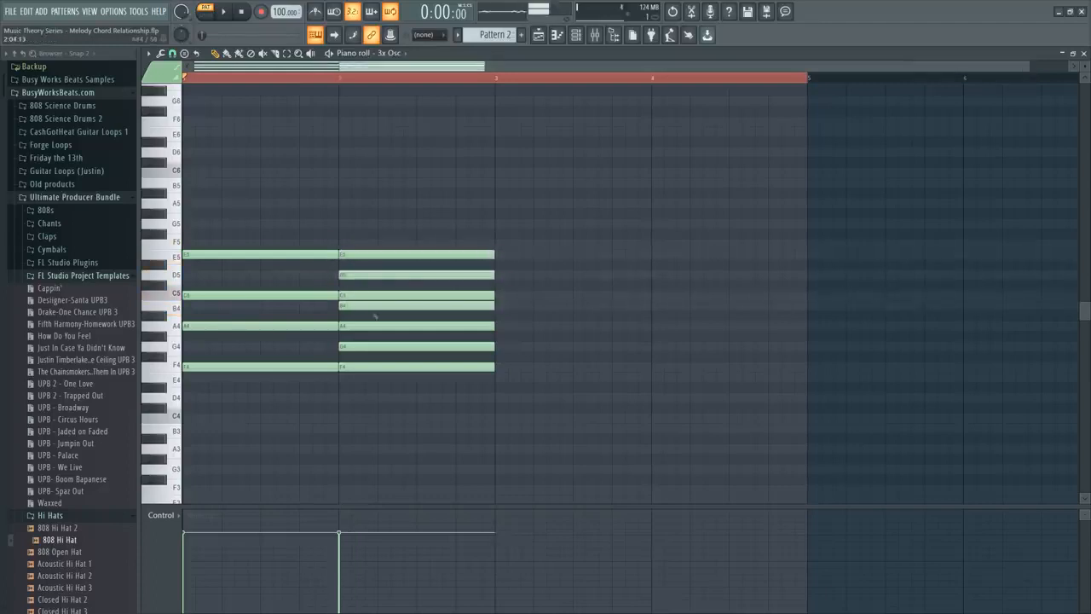
Go through the stacked scale notes in bar 2 from F4 up to E5, and select the bar 1 chord for comparison.
click(377, 367)
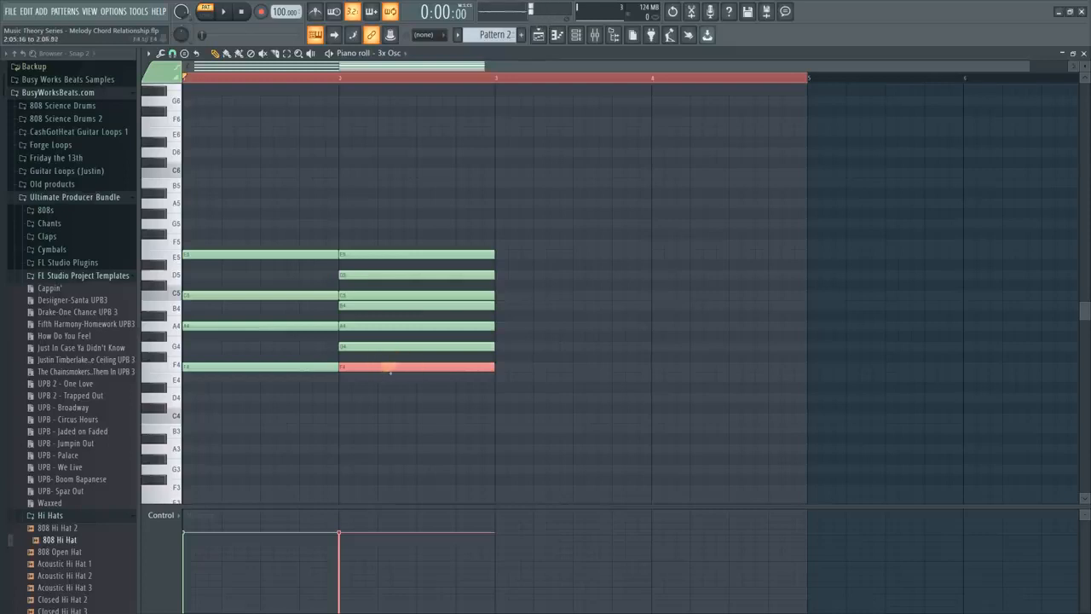
click(372, 346)
click(372, 325)
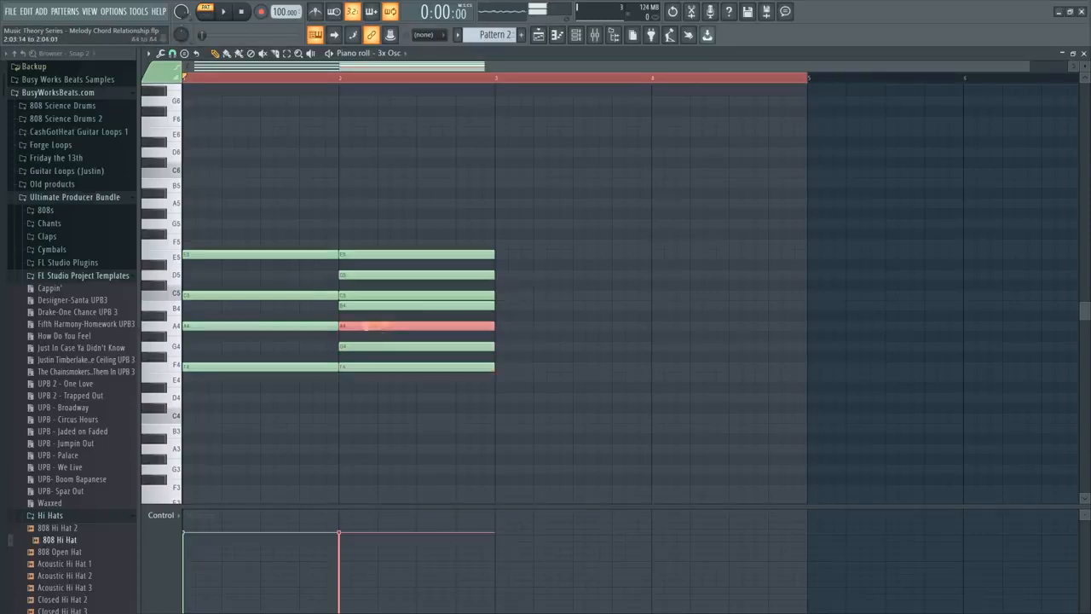
click(372, 305)
click(372, 295)
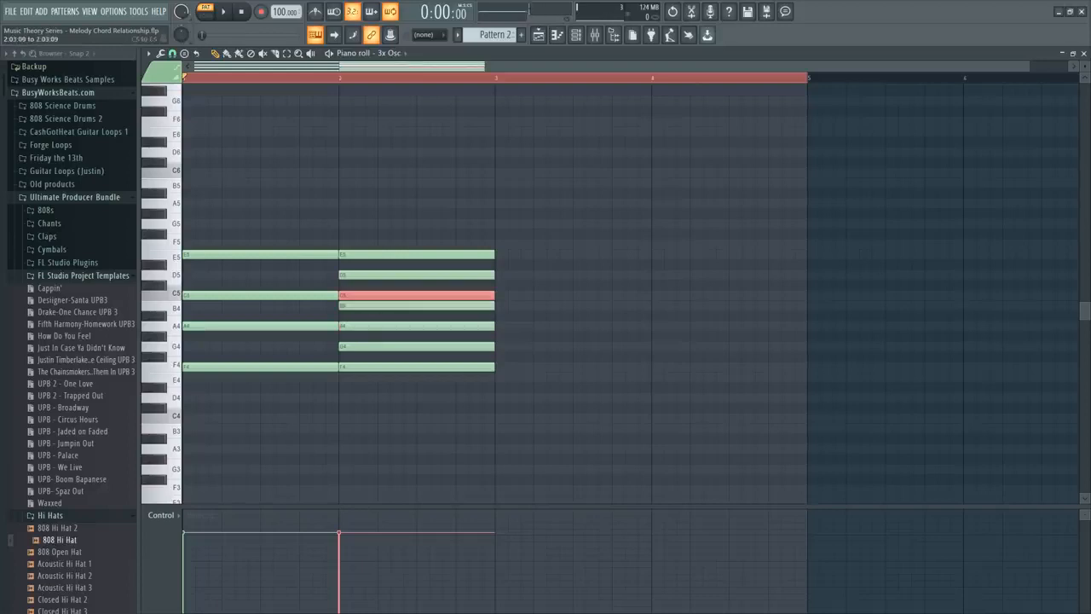
click(371, 275)
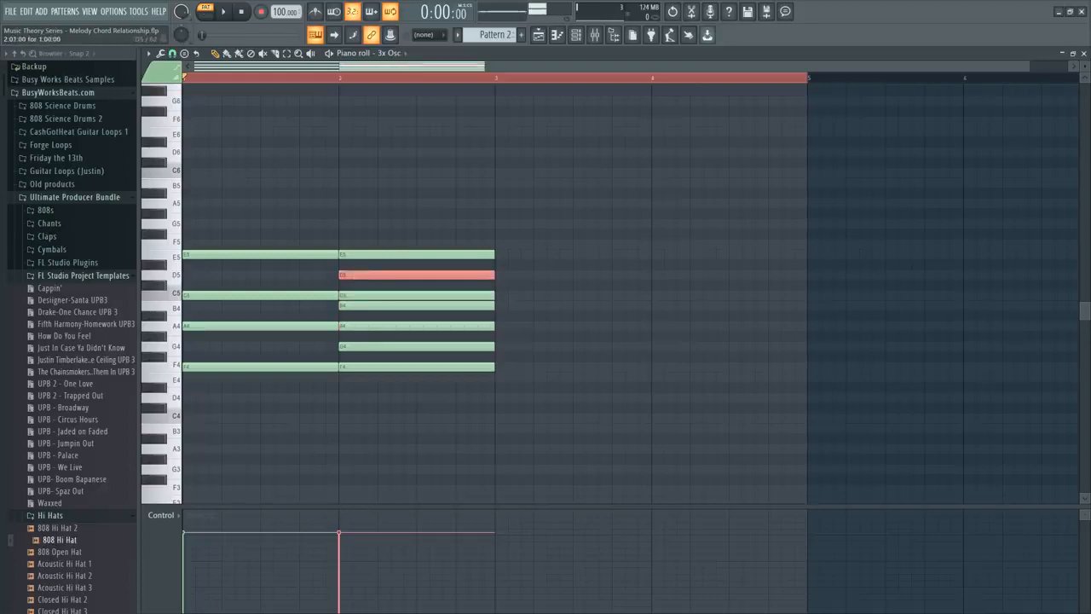
click(385, 255)
click(271, 254)
drag(275, 279, 279, 388)
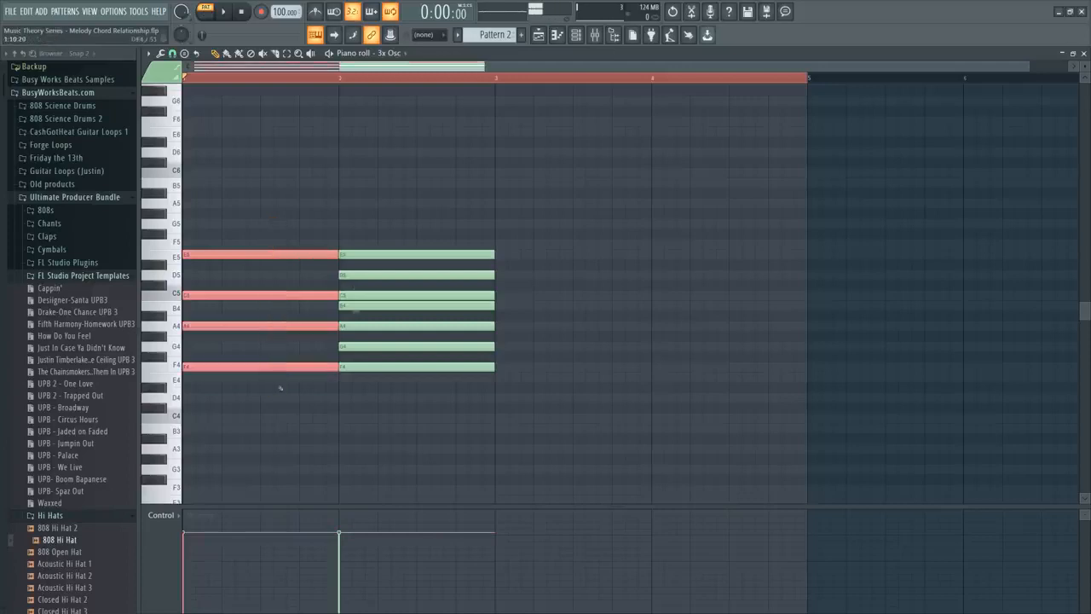
Replace the bar 2 scale notes with a copy of the bar 1 chord, lowering the copy's E5 to E4.
drag(397, 236, 418, 378)
key(Delete)
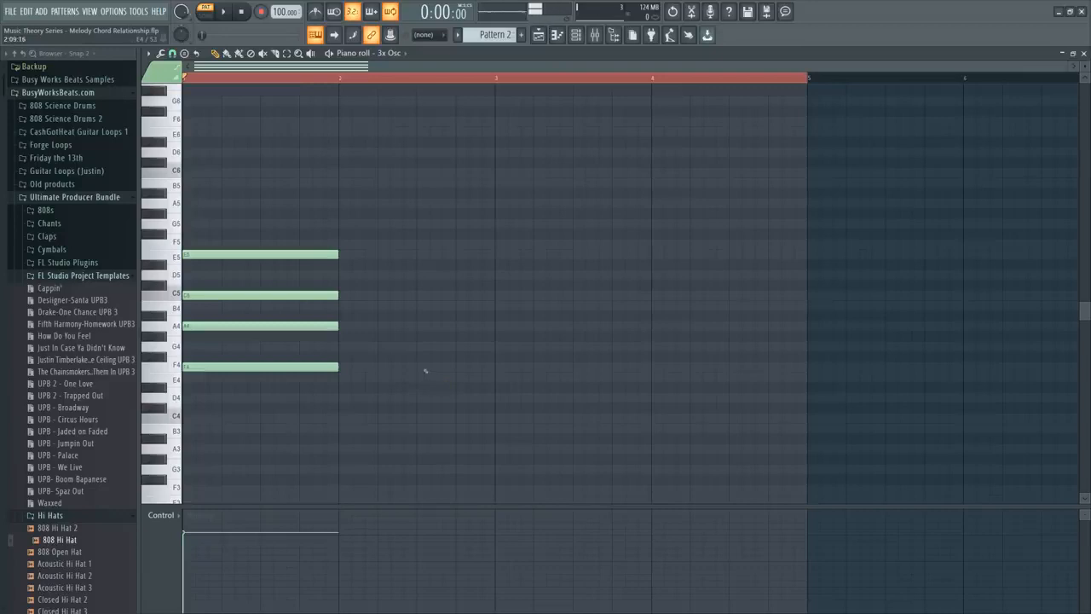
drag(434, 415, 258, 220)
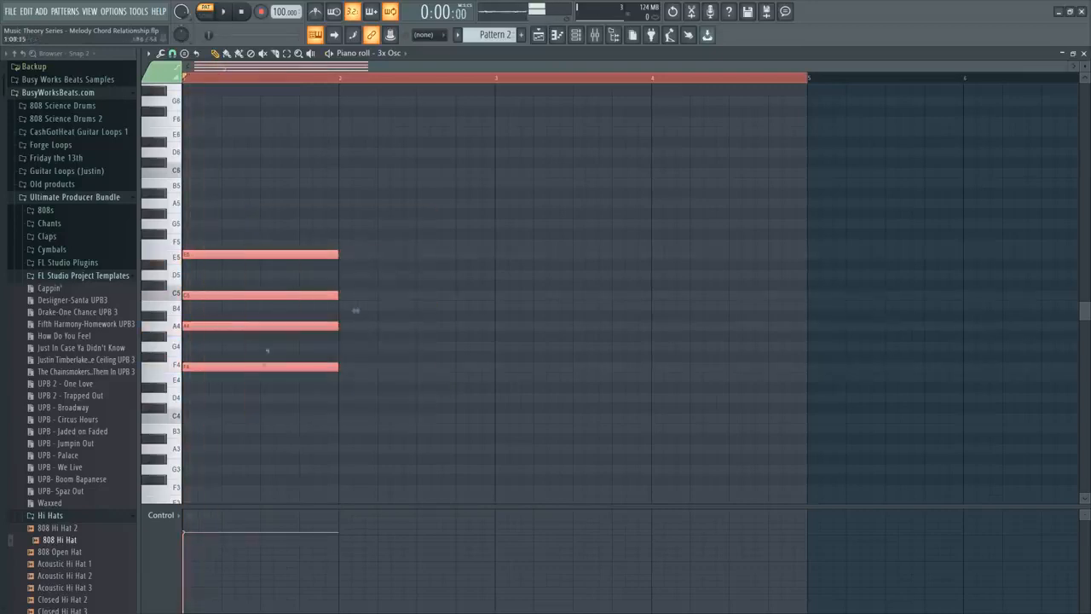
key(ctrl+b)
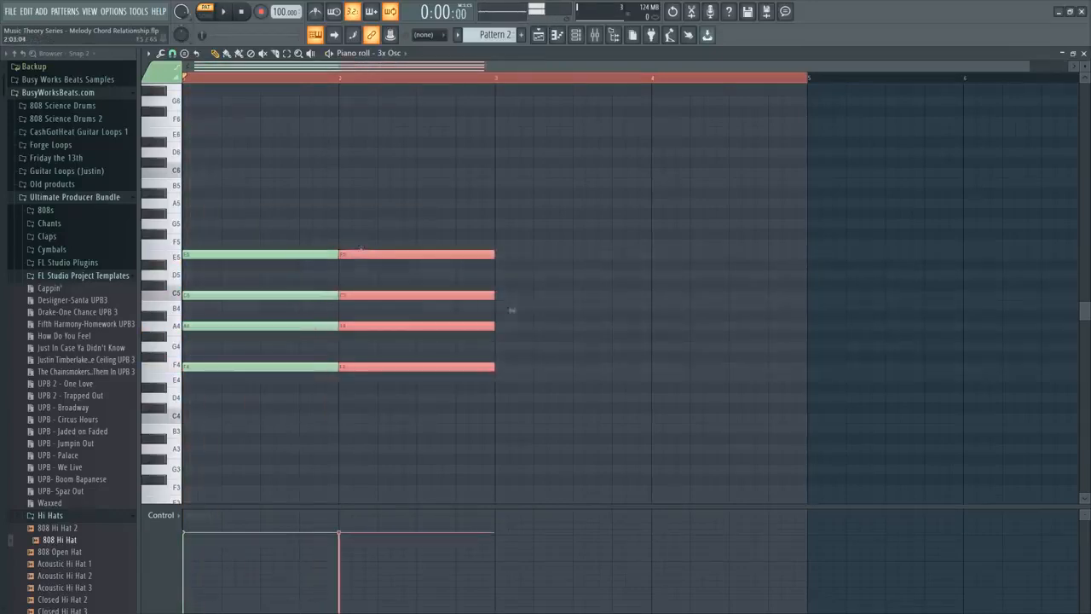
click(361, 258)
key(ctrl+Down)
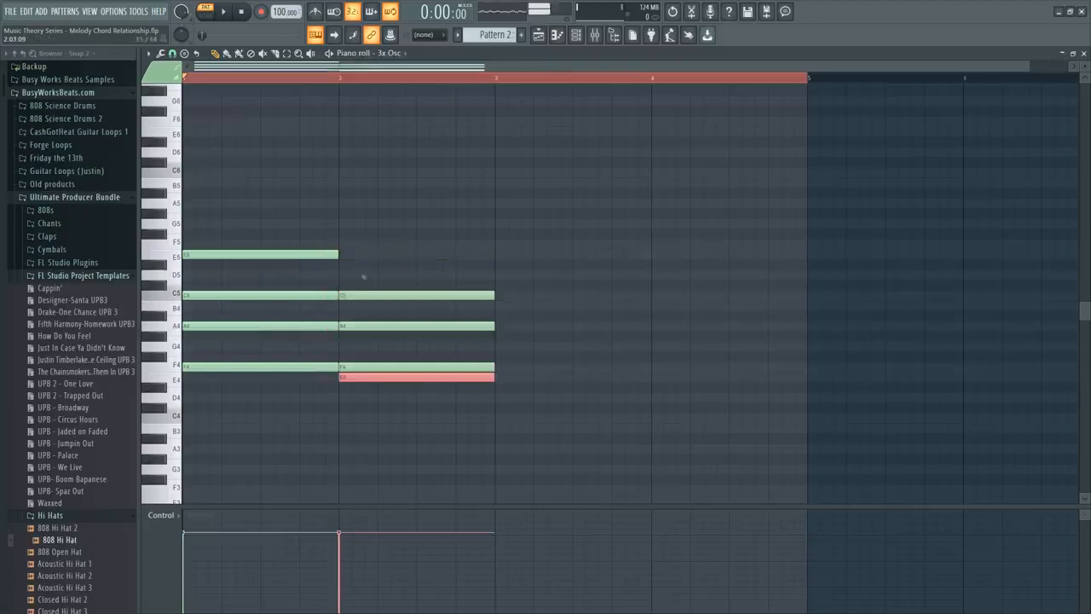
Copy the bar 1 chord to bar 3, double its E5 at E4, and play the pattern.
drag(328, 399, 199, 239)
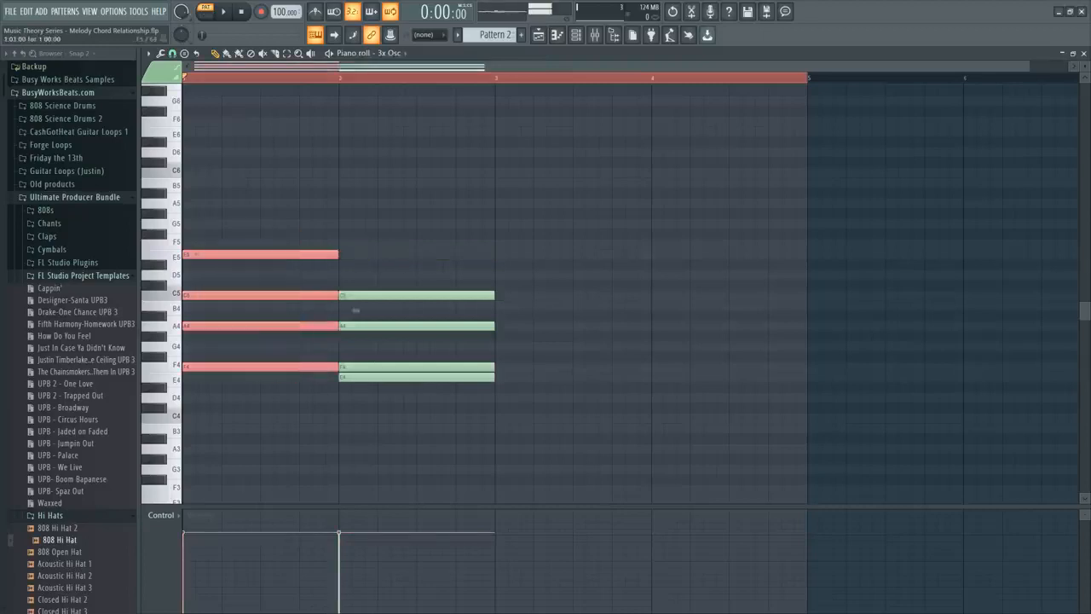
drag(355, 310, 668, 311)
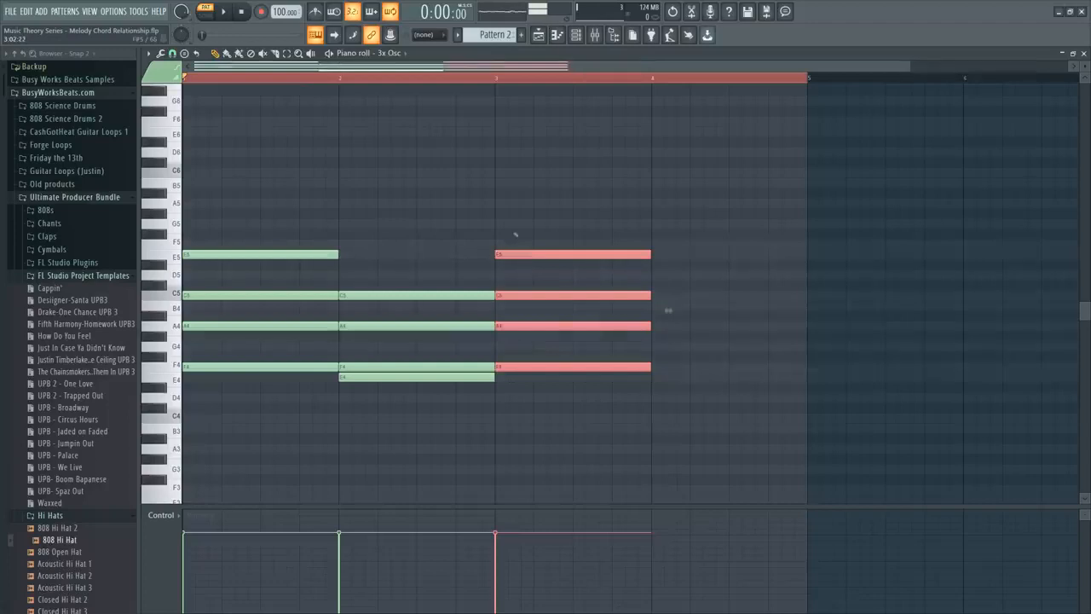
drag(521, 236, 515, 376)
key(space)
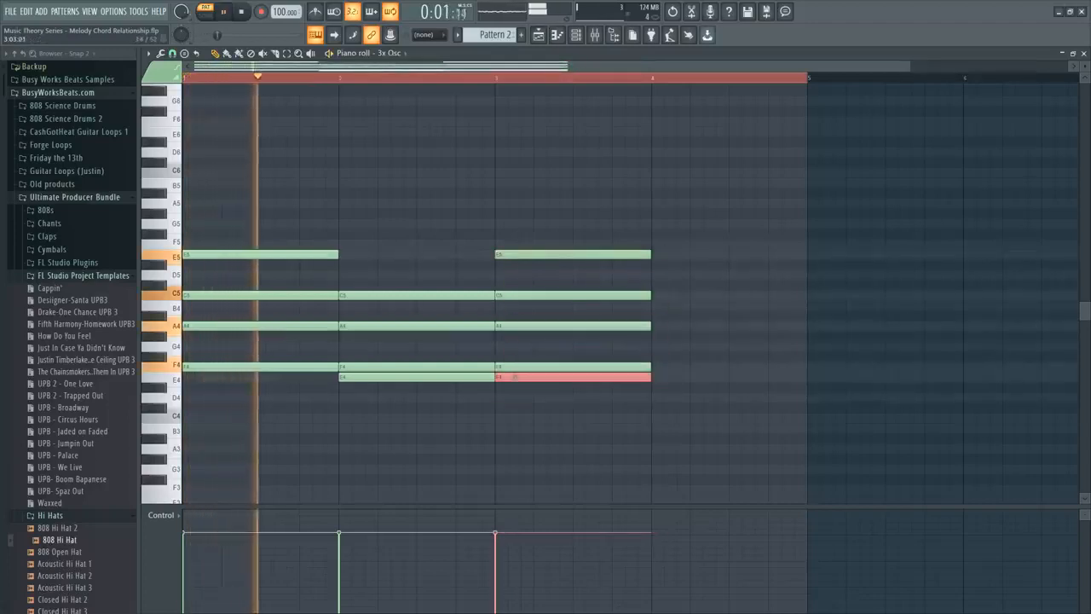
click(301, 390)
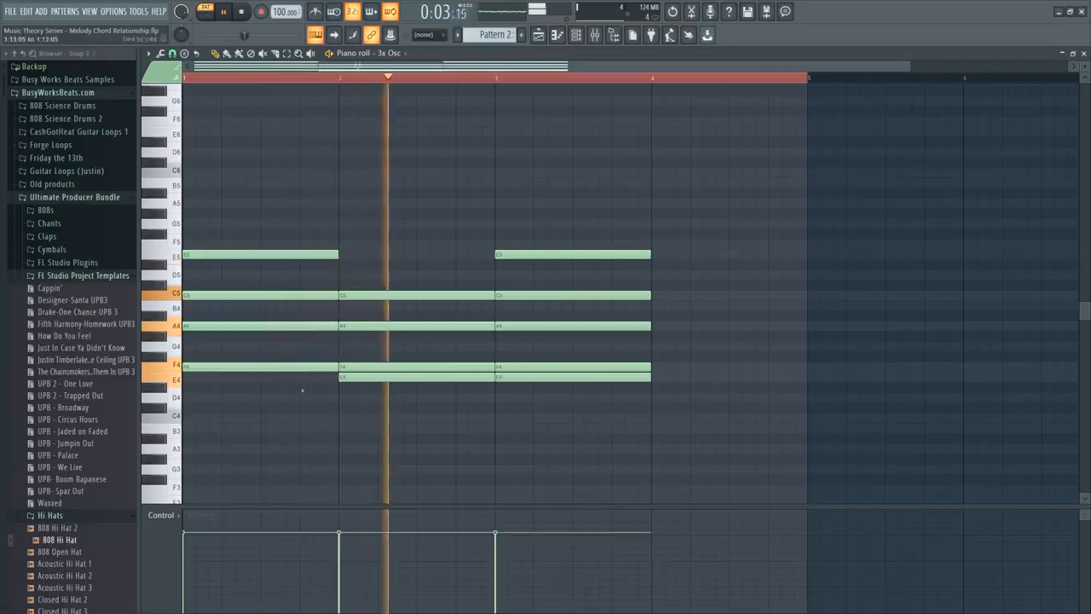
Copy the F4, A4, C5 and E5 chord to bar 4 and lower its C5 to C4.
drag(302, 390, 704, 251)
key(space)
click(631, 182)
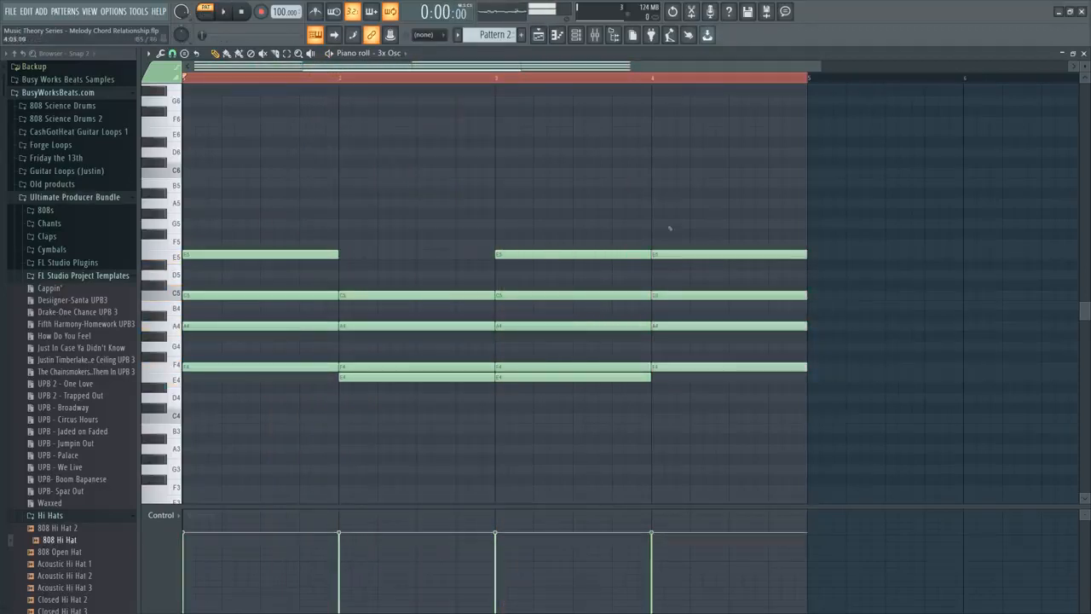
click(686, 296)
key(ctrl+Down)
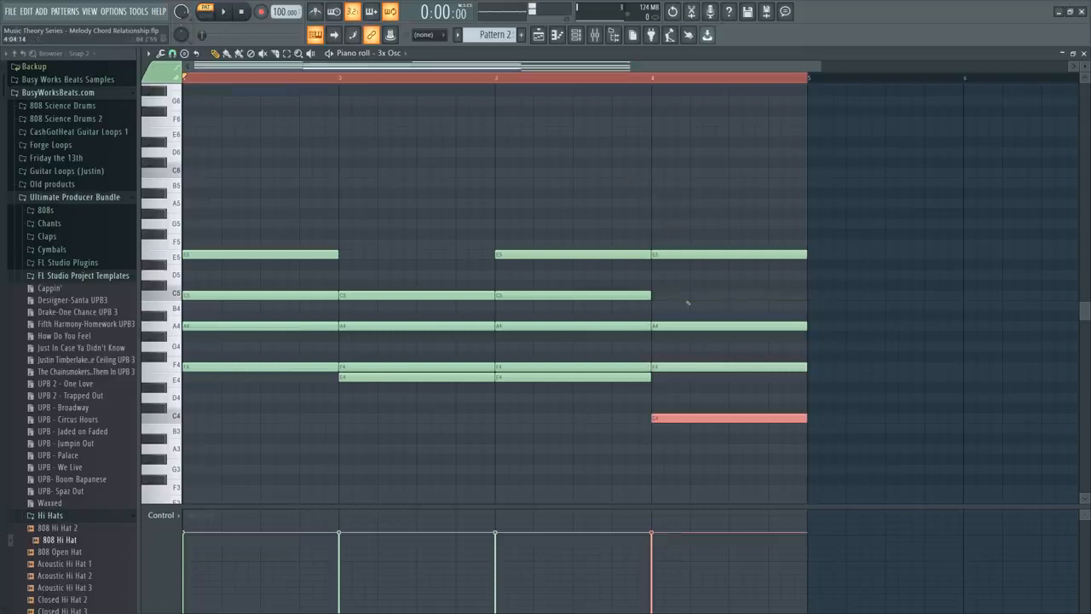
Play the four chord voicings and move the E4 note in bar 3 down to F3.
key(space)
click(672, 285)
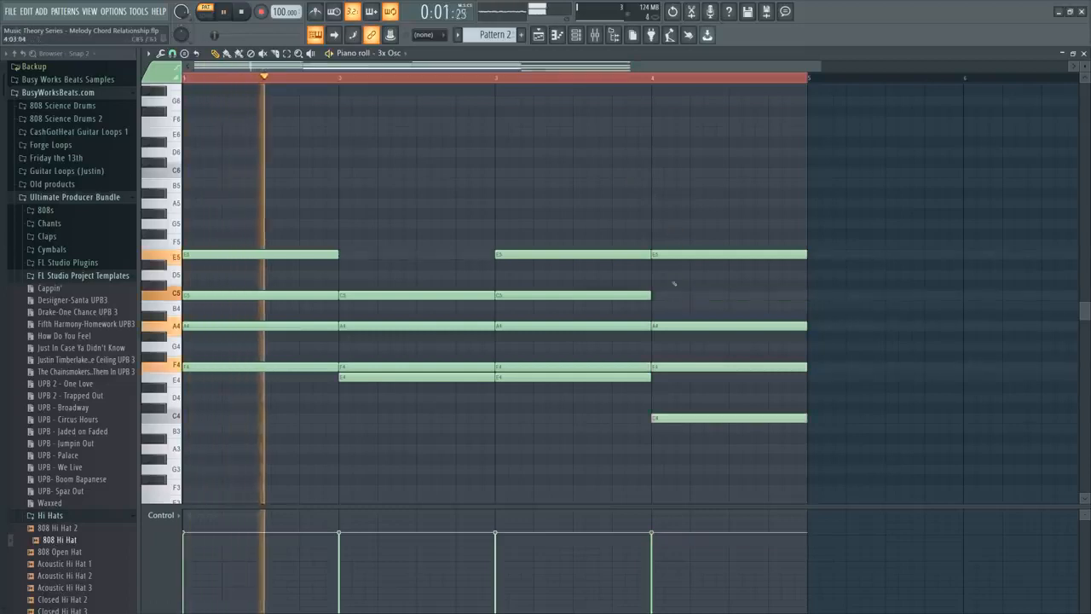
click(567, 376)
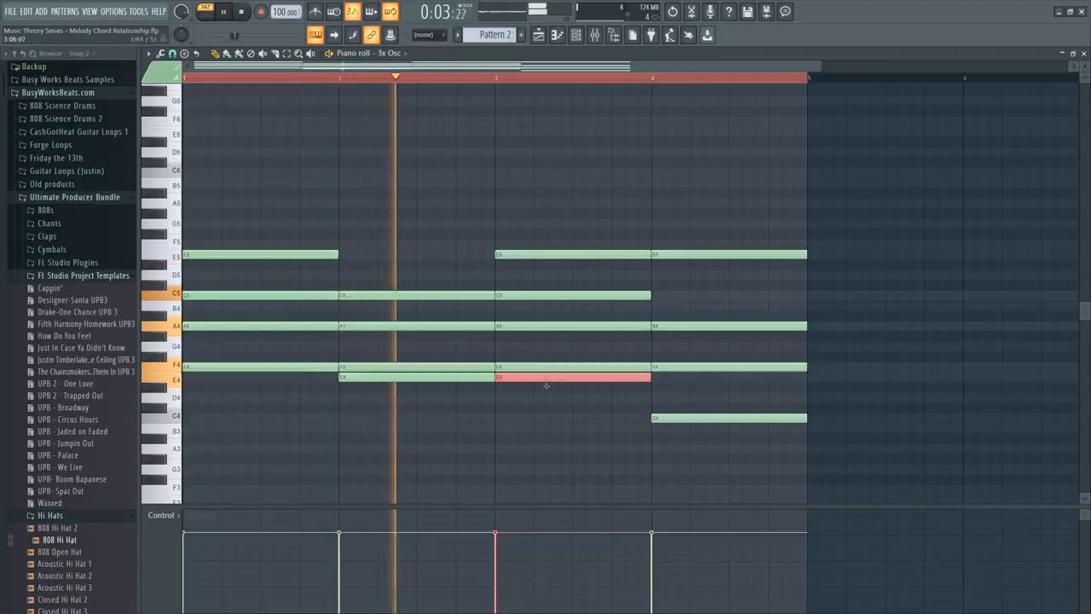
key(shift+Up)
key(ctrl+Down)
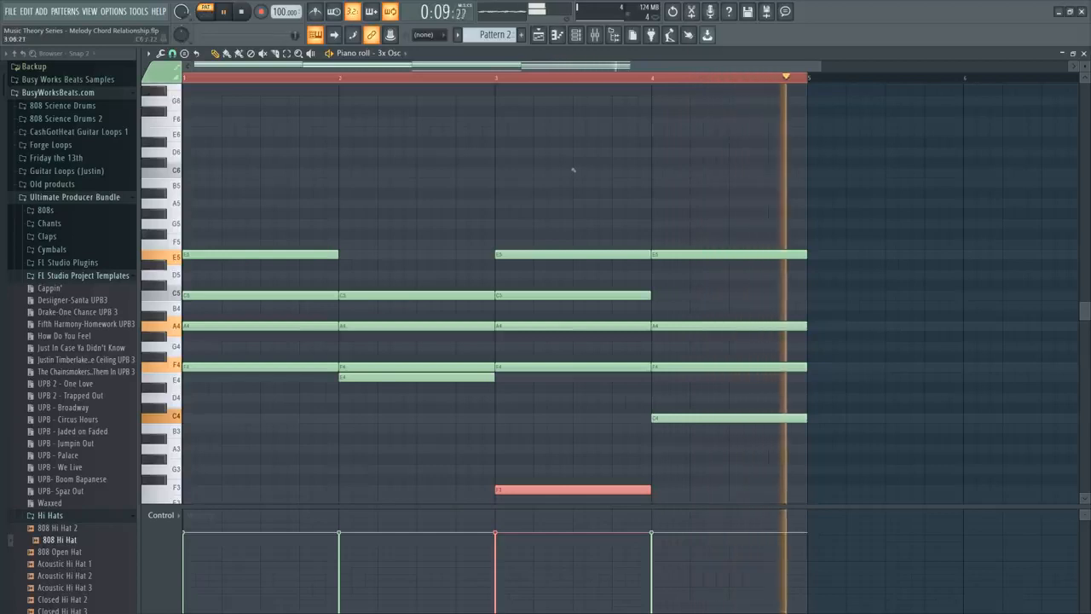
key(space)
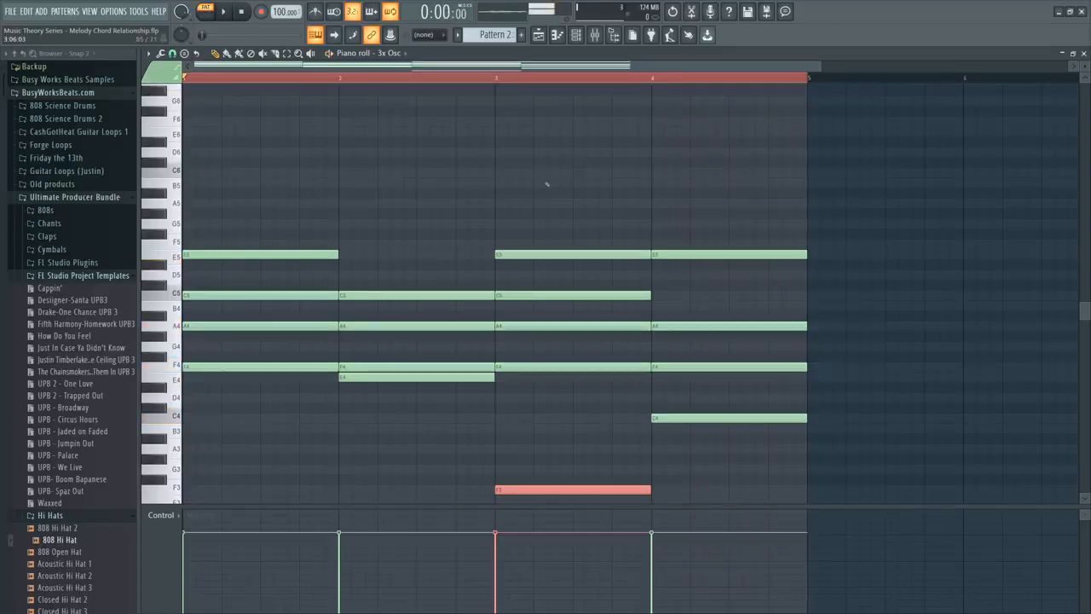
Clear the piano roll and place one-bar D4, F4, A4, C5, E5 and G5 notes as a chord in bar 1.
key(ctrl+a)
key(Delete)
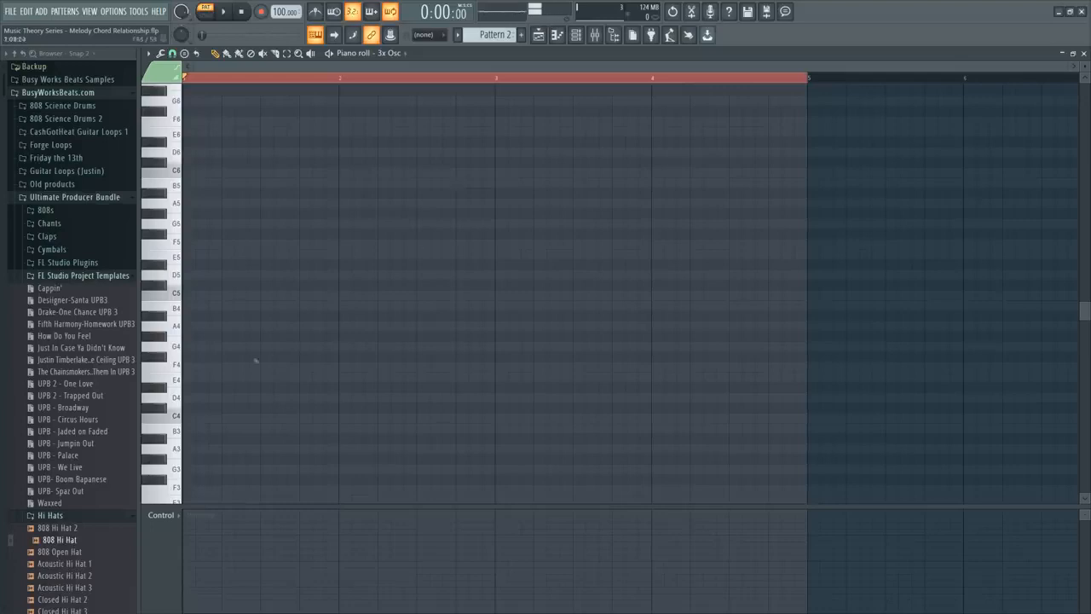
click(186, 397)
click(212, 366)
drag(197, 369, 185, 326)
click(185, 294)
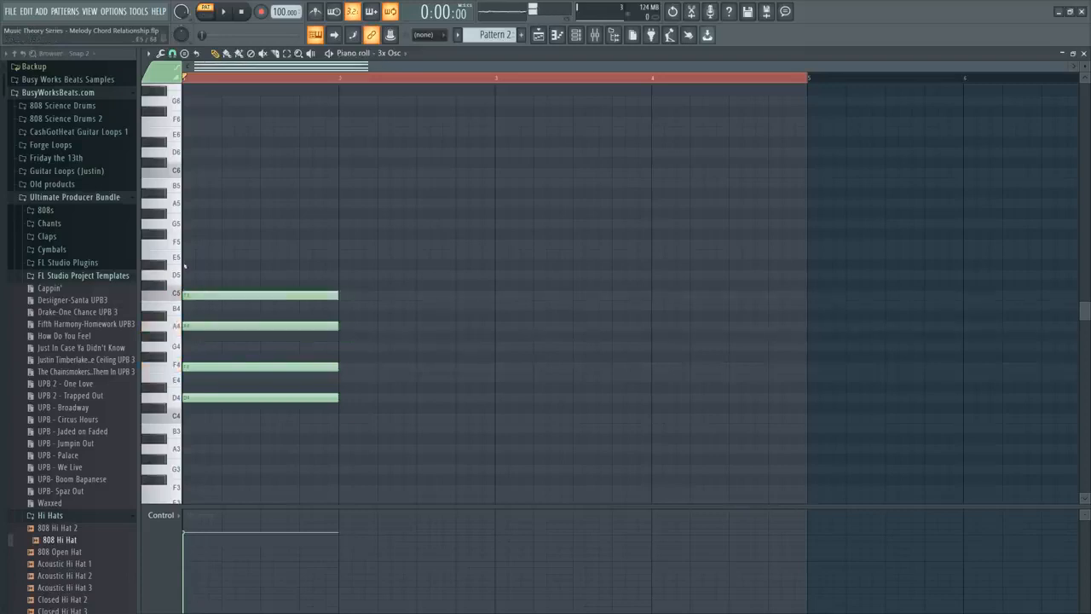
click(185, 254)
click(195, 223)
drag(195, 224, 185, 224)
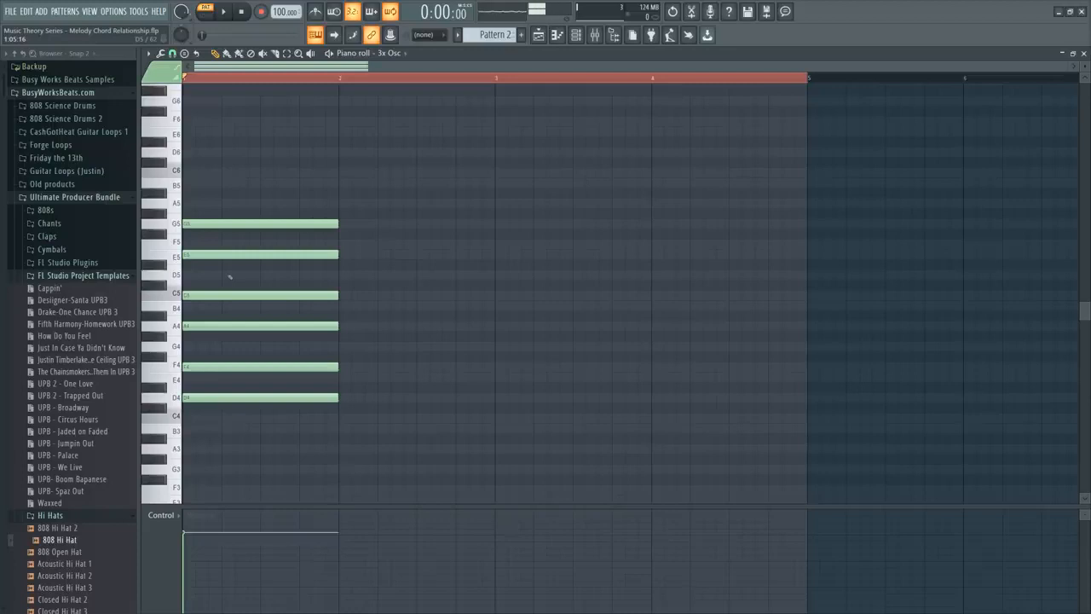
Examine the bar 1 chord in layers, from D4 to C5, then up to E5, then G5, and briefly play it.
drag(230, 277, 266, 409)
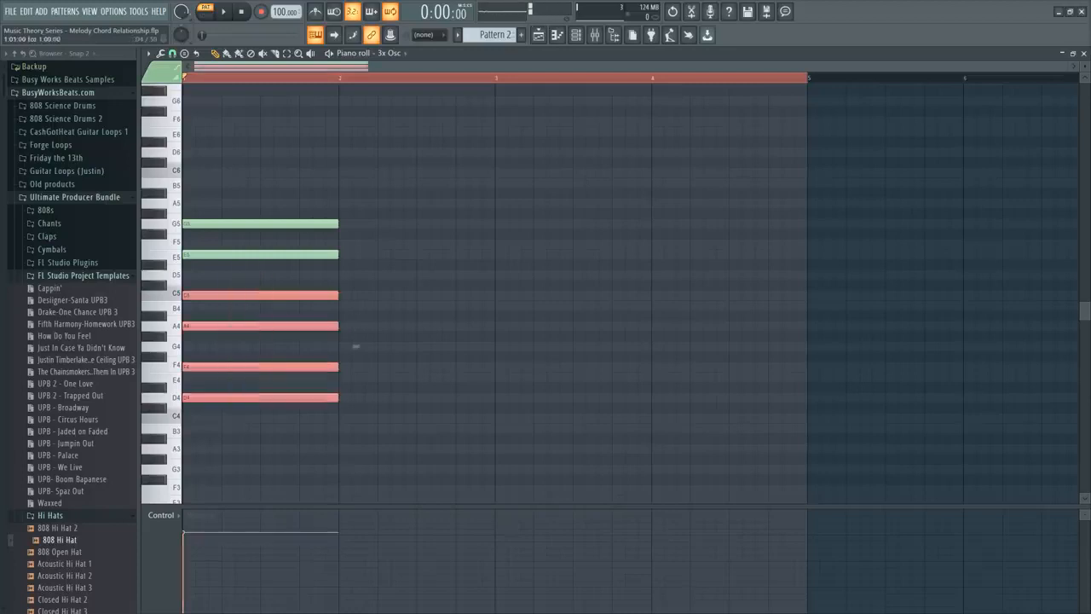
click(265, 450)
drag(265, 450, 205, 264)
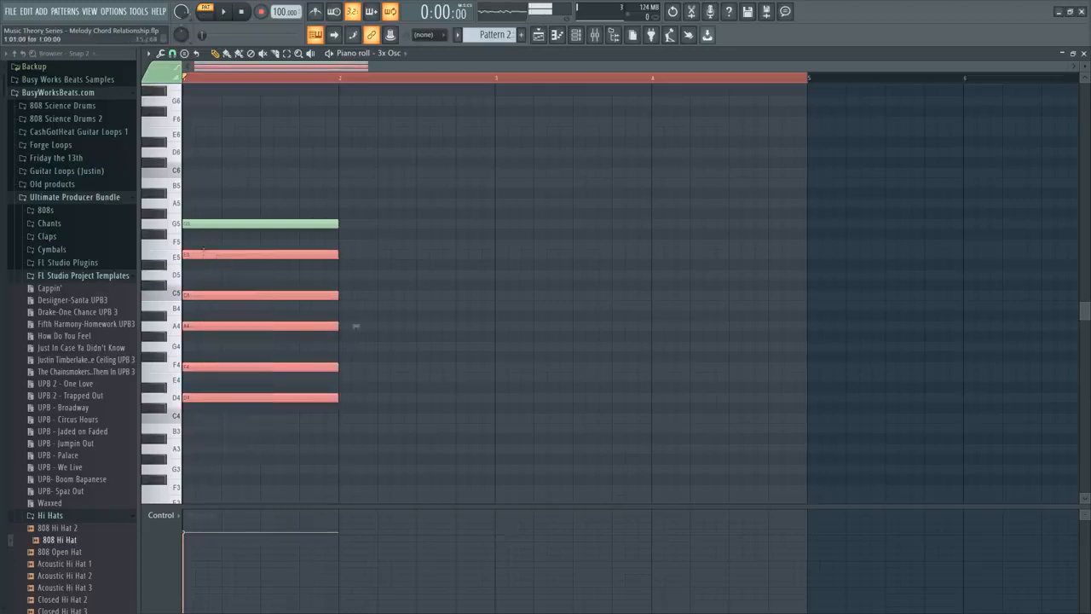
click(207, 270)
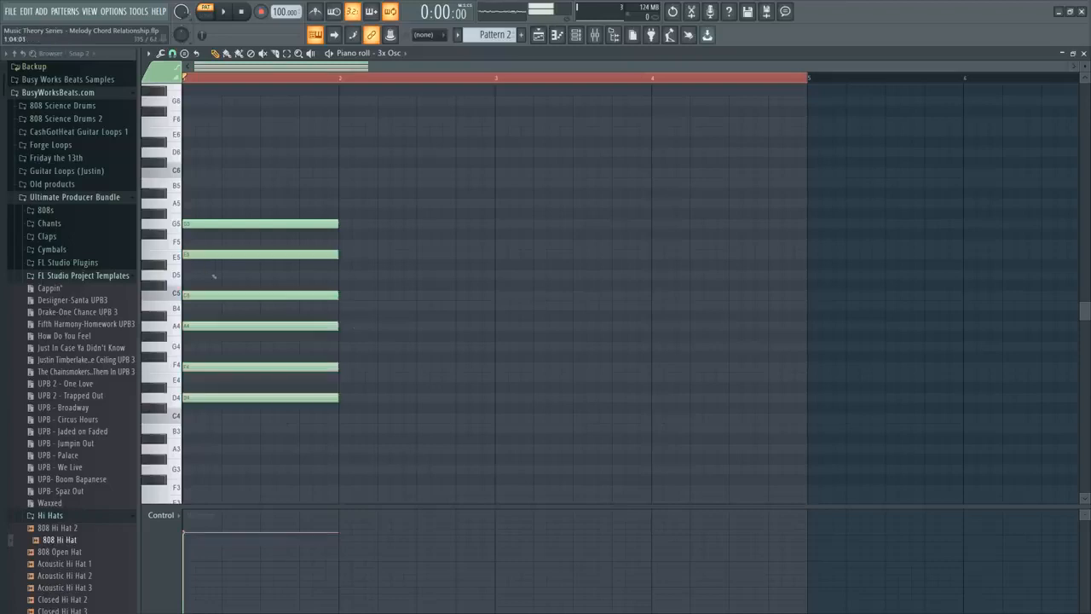
drag(225, 240, 213, 406)
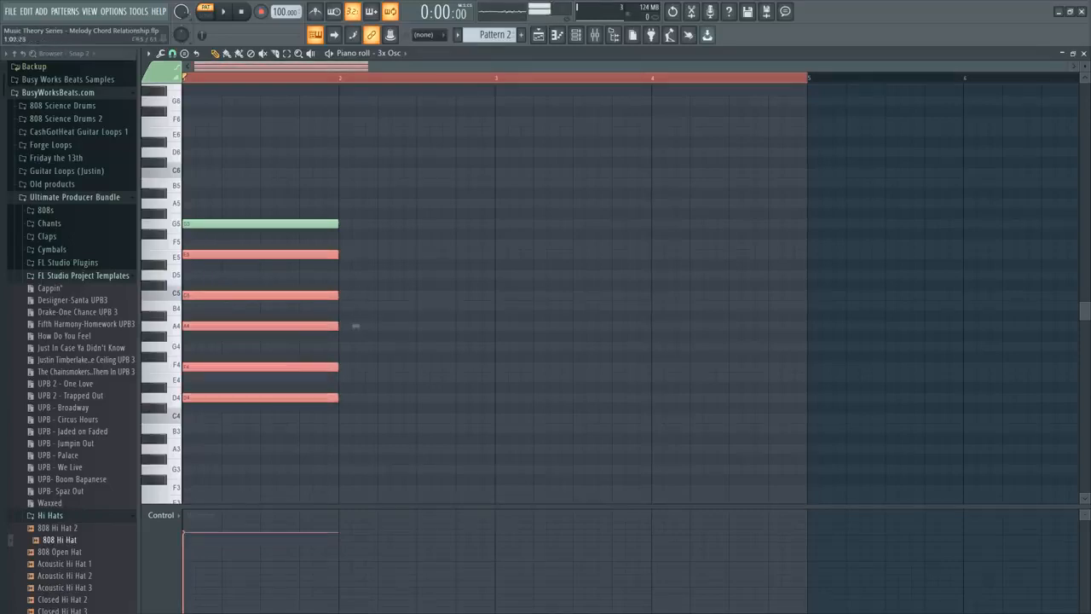
drag(213, 209, 202, 225)
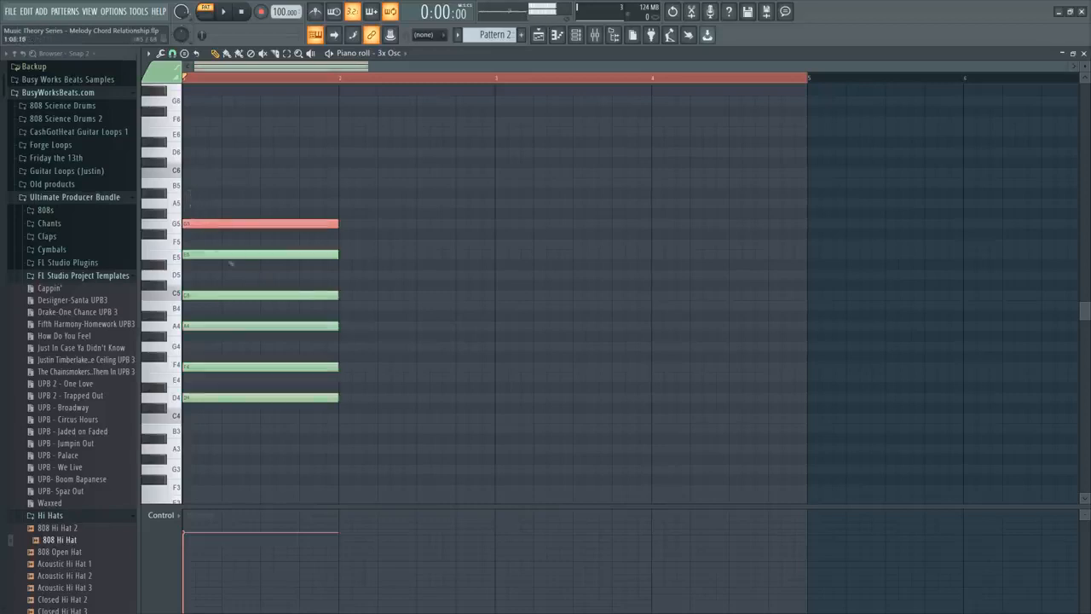
key(space)
key(space)
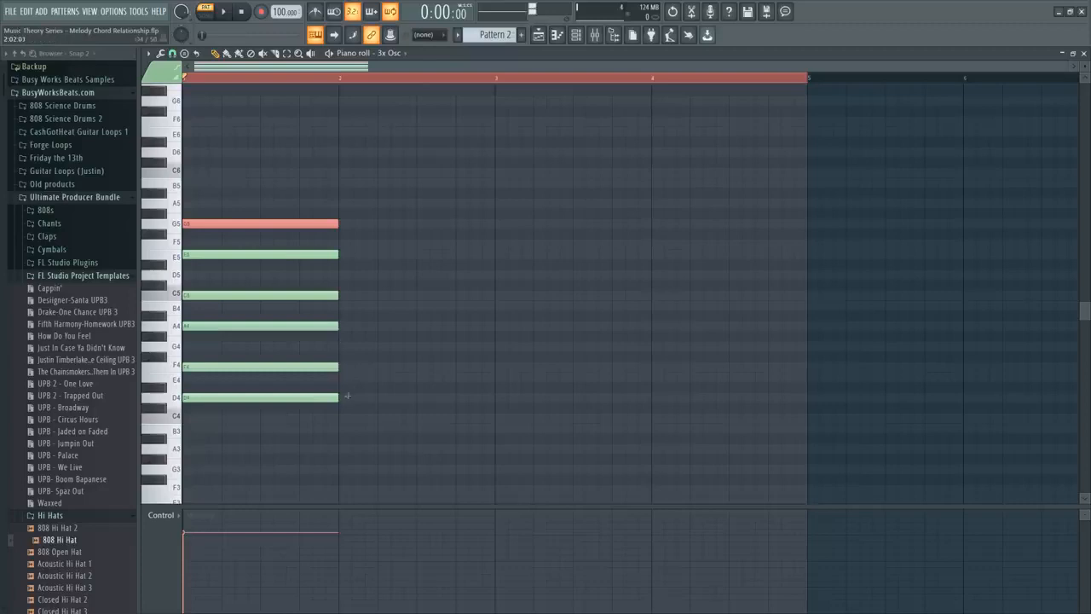
Stack one-bar scale notes D4, E4, F4, G4, A4 and B4 in bar 2.
click(347, 395)
drag(358, 377, 342, 377)
click(344, 366)
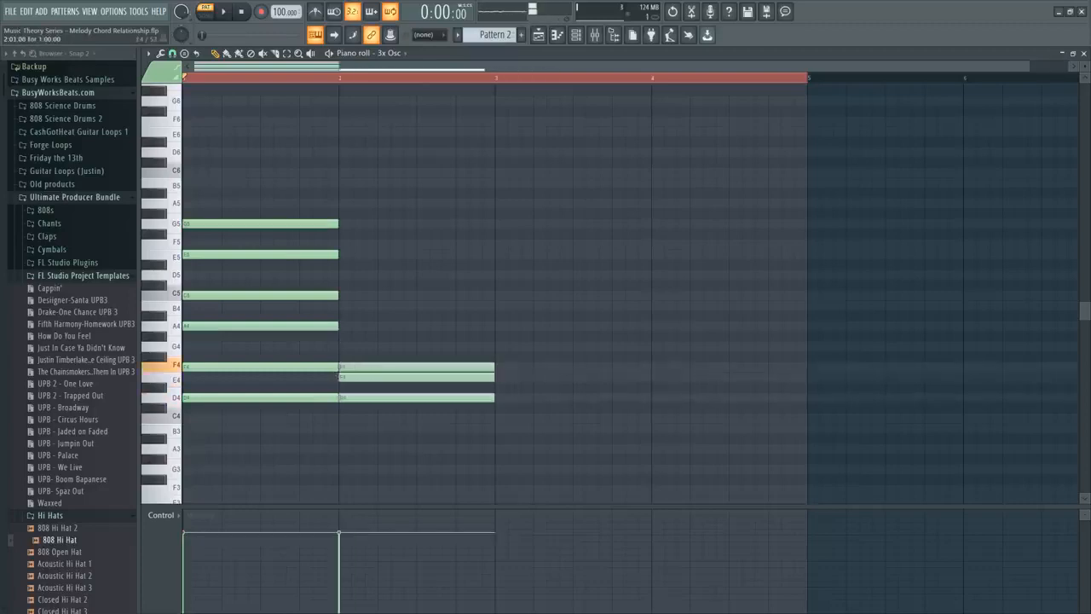
click(344, 346)
click(358, 325)
drag(358, 325, 344, 325)
click(345, 304)
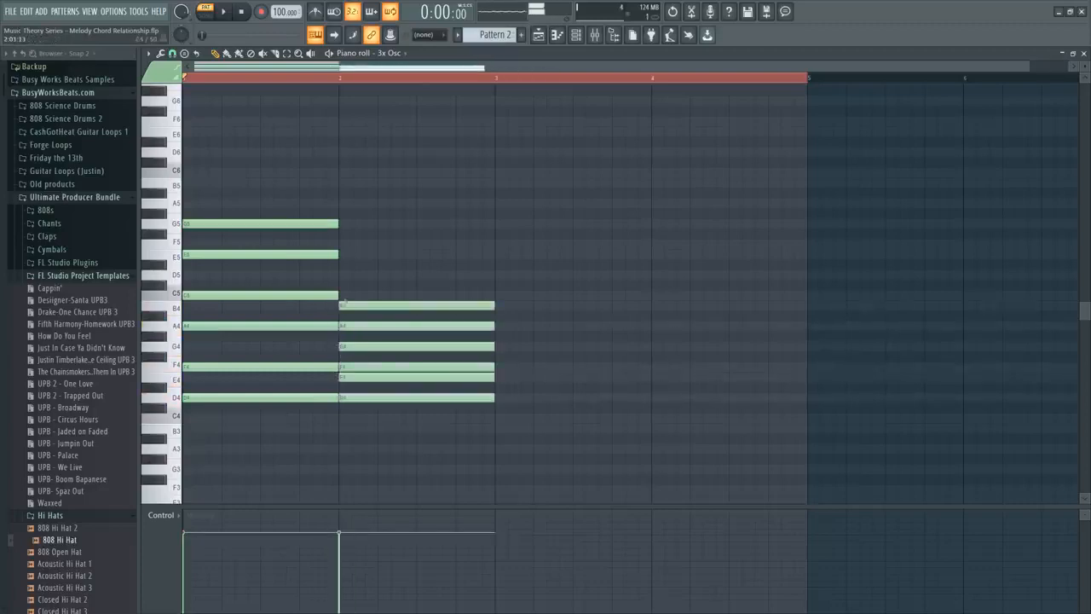
Extend the bar 2 scale stack with one-bar notes C5, D5, E5, F5, G5, A5 and B5.
click(345, 294)
click(345, 274)
click(345, 254)
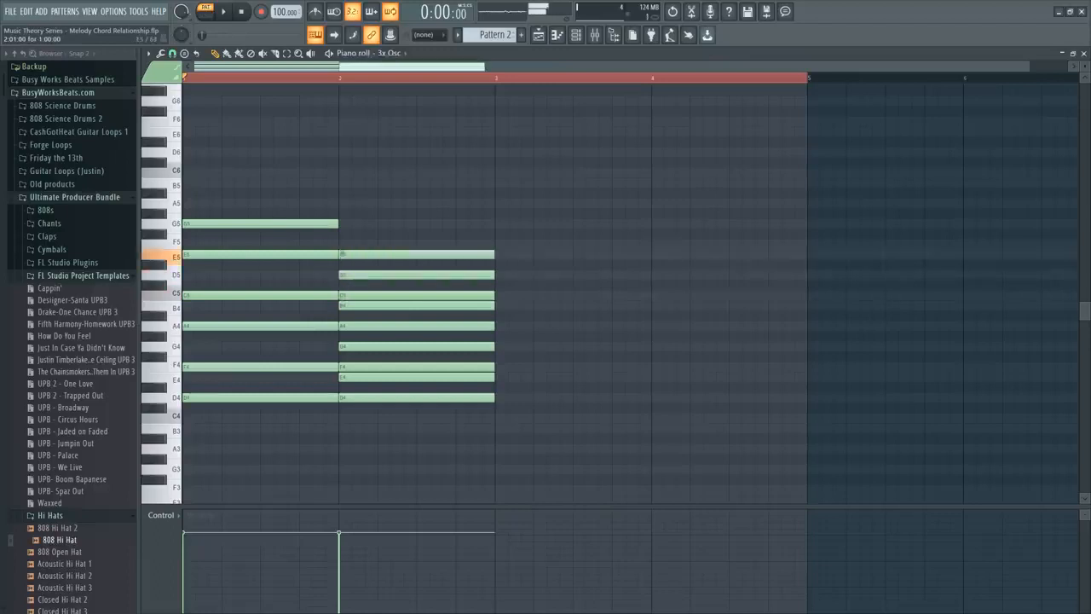
click(345, 244)
click(358, 224)
click(346, 203)
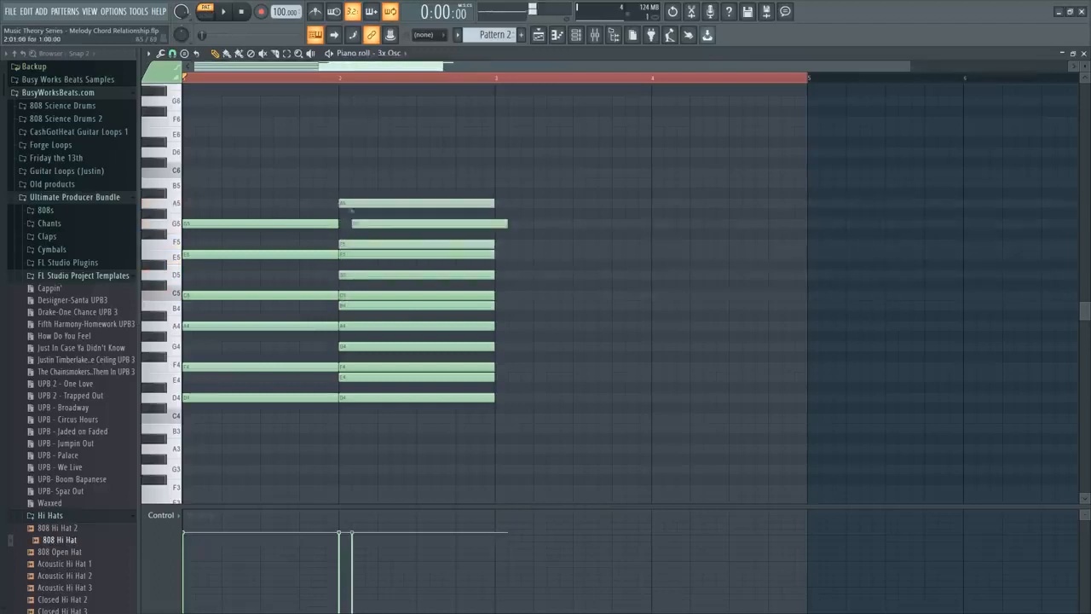
drag(358, 223, 344, 223)
click(358, 183)
drag(358, 182, 344, 182)
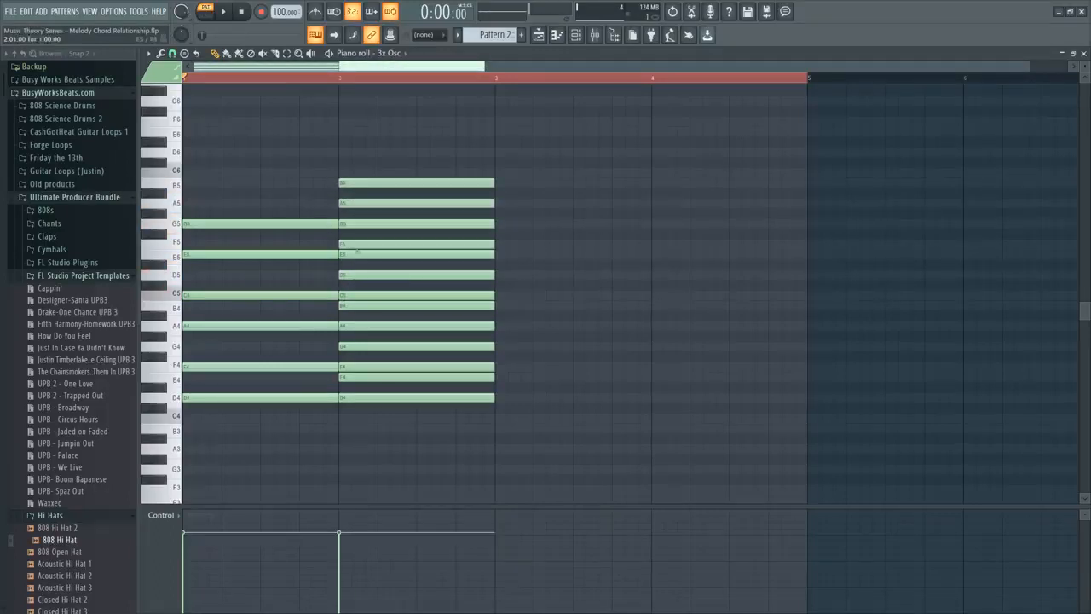
Compare the stacked scale notes in bar 2, from D4 up to B5, with the chord notes in bar 1.
click(371, 397)
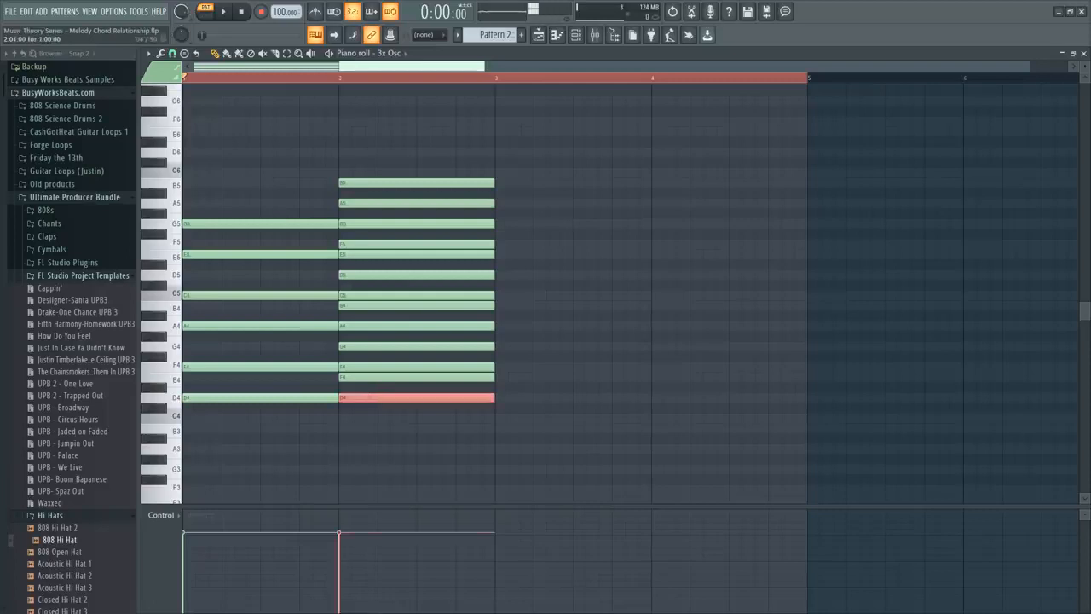
drag(373, 398, 270, 452)
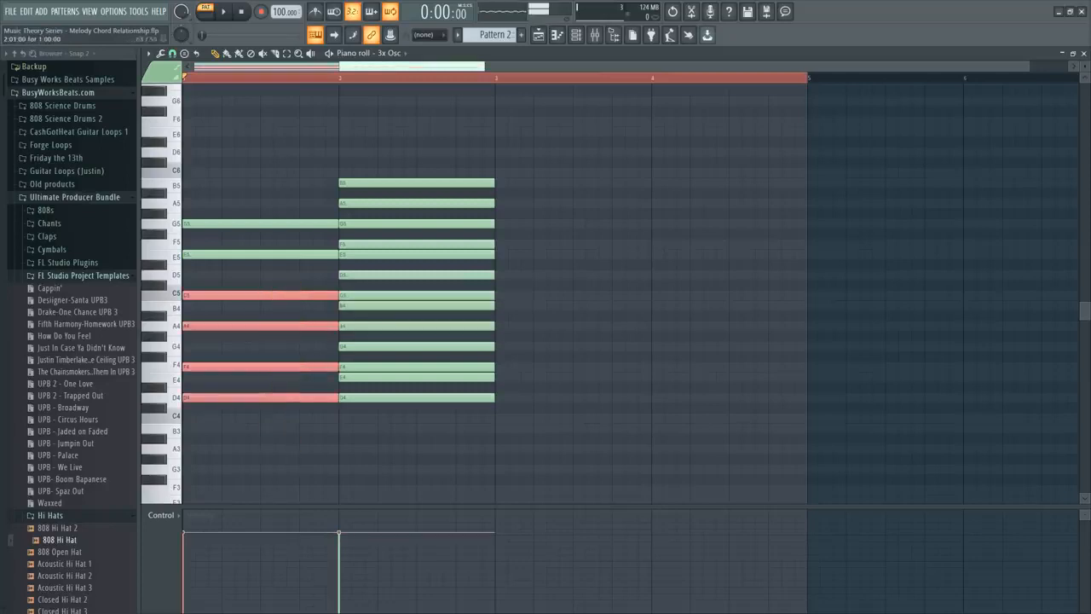
drag(360, 295, 361, 255)
drag(287, 241, 265, 442)
click(358, 244)
click(363, 223)
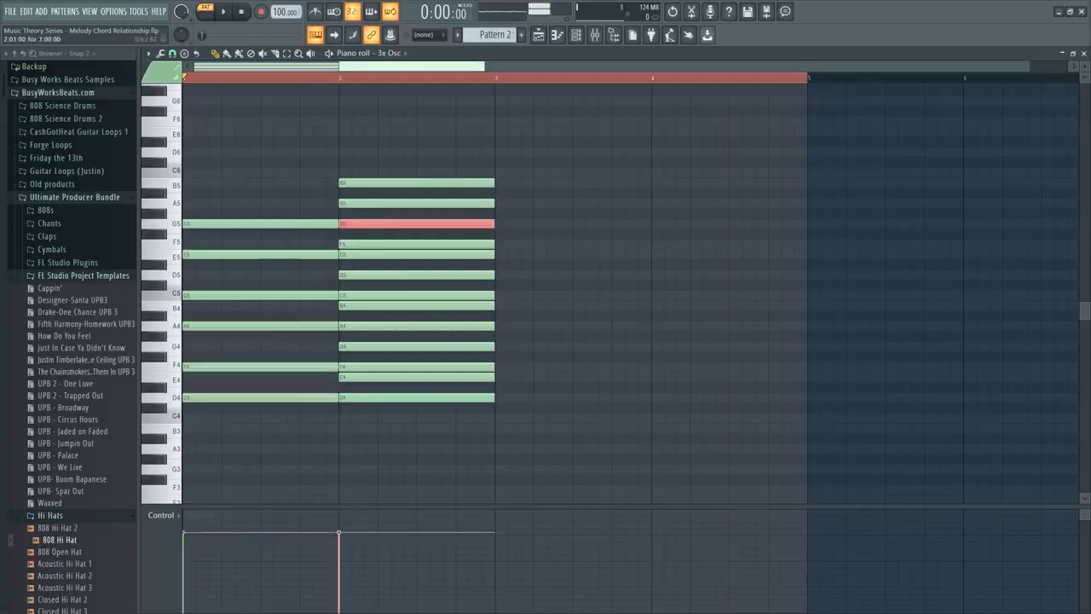
drag(195, 210, 265, 408)
click(361, 203)
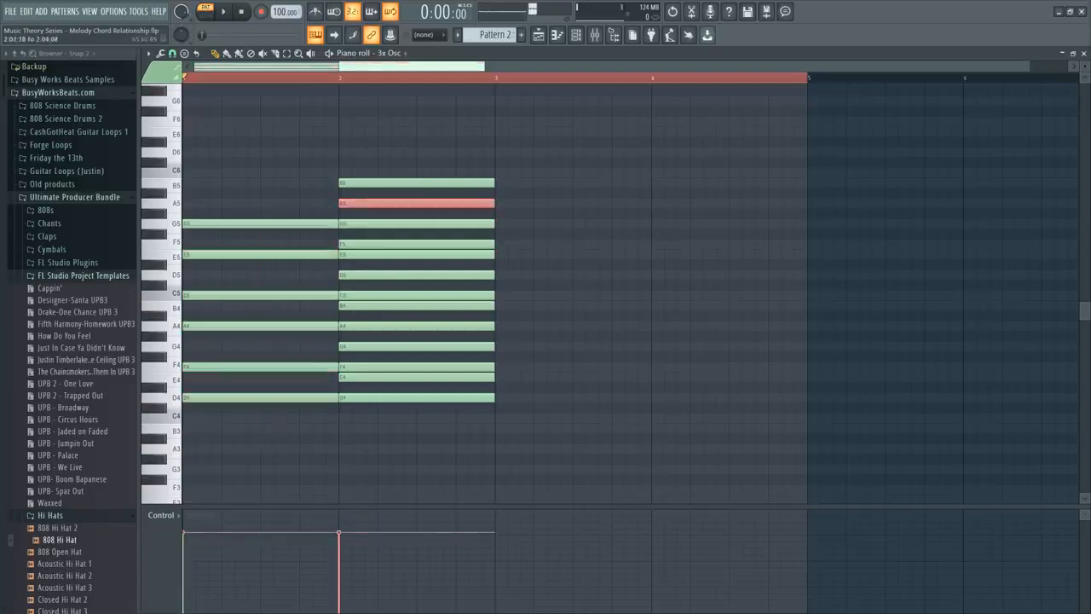
click(351, 182)
Add a one-bar B5 note on top of the bar 1 chord.
click(252, 183)
drag(218, 162, 249, 204)
ctrl+click(248, 443)
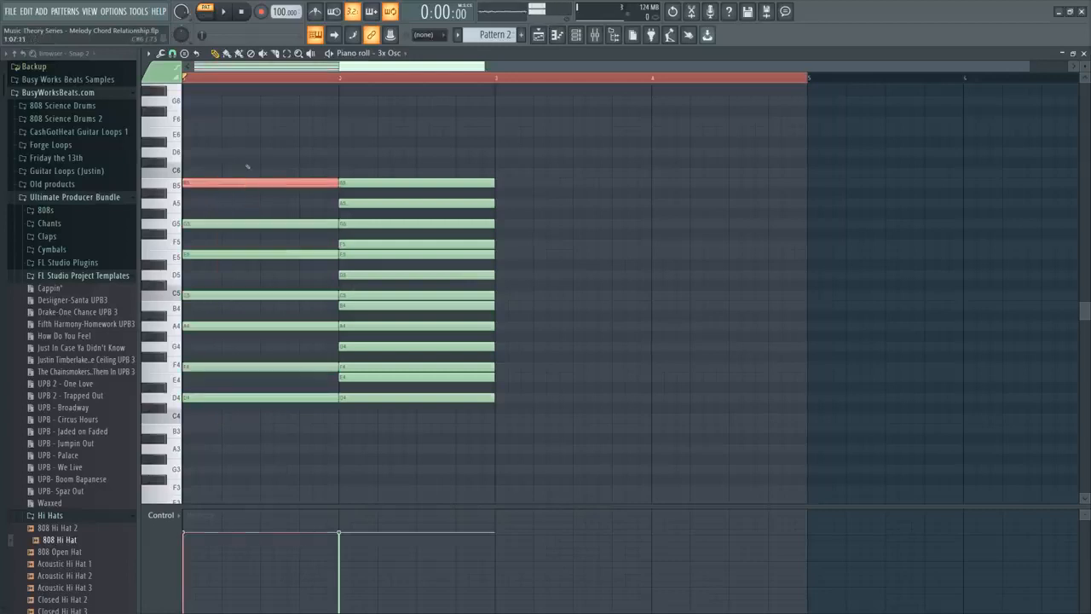
Move the scale stack from bar 2 to bar 5 and copy the bar 1 chord into bars 2, 3 and 4.
drag(407, 148, 420, 433)
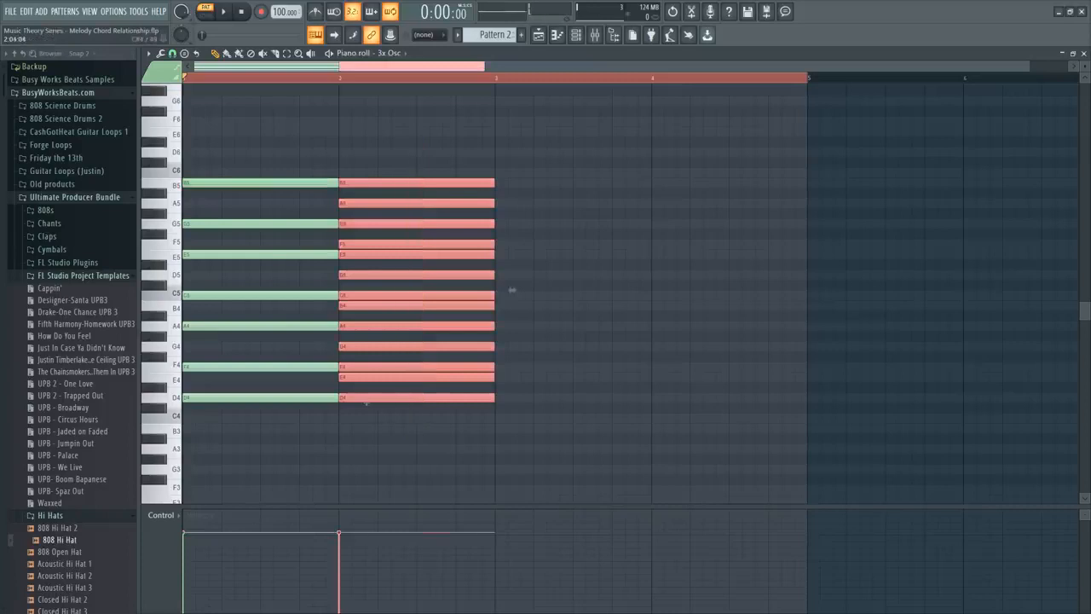
drag(511, 290, 980, 290)
click(470, 417)
drag(468, 420, 182, 176)
drag(340, 293, 668, 291)
drag(503, 397, 661, 390)
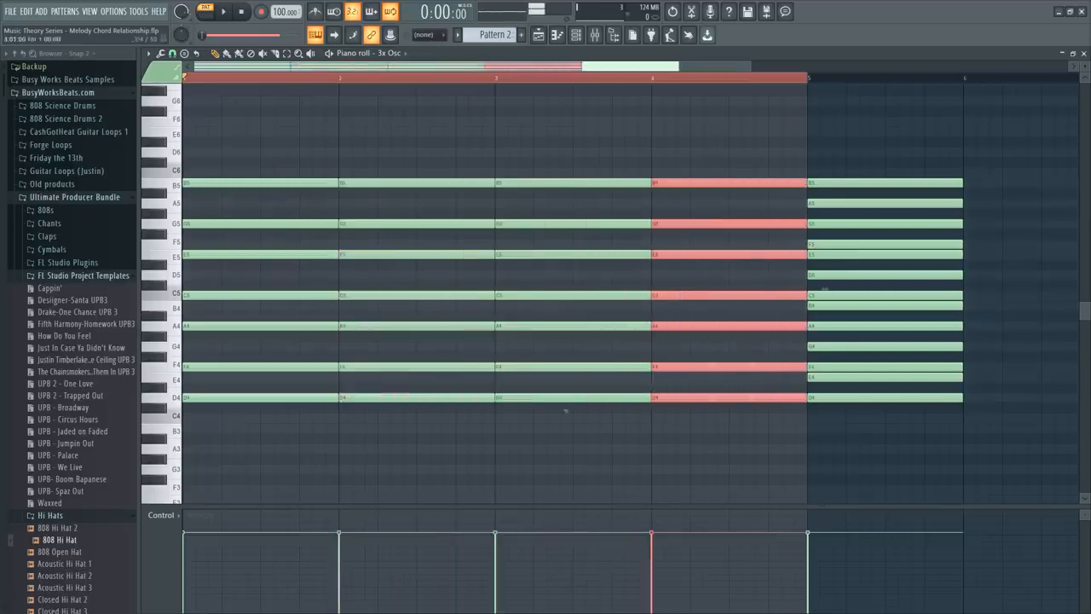
drag(259, 195, 234, 166)
key(ctrl+Down)
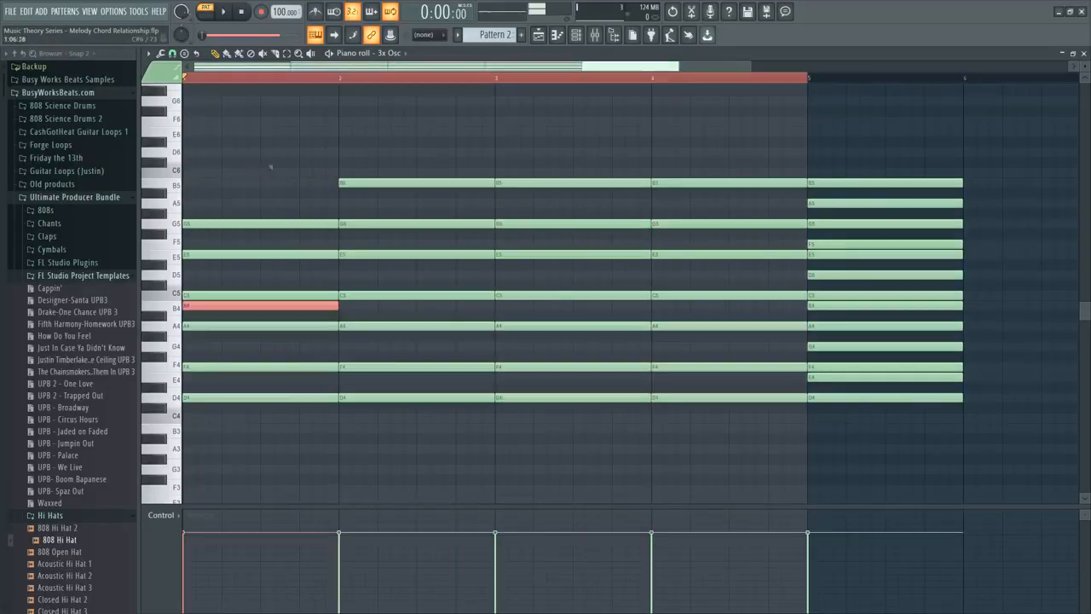
drag(391, 169, 392, 199)
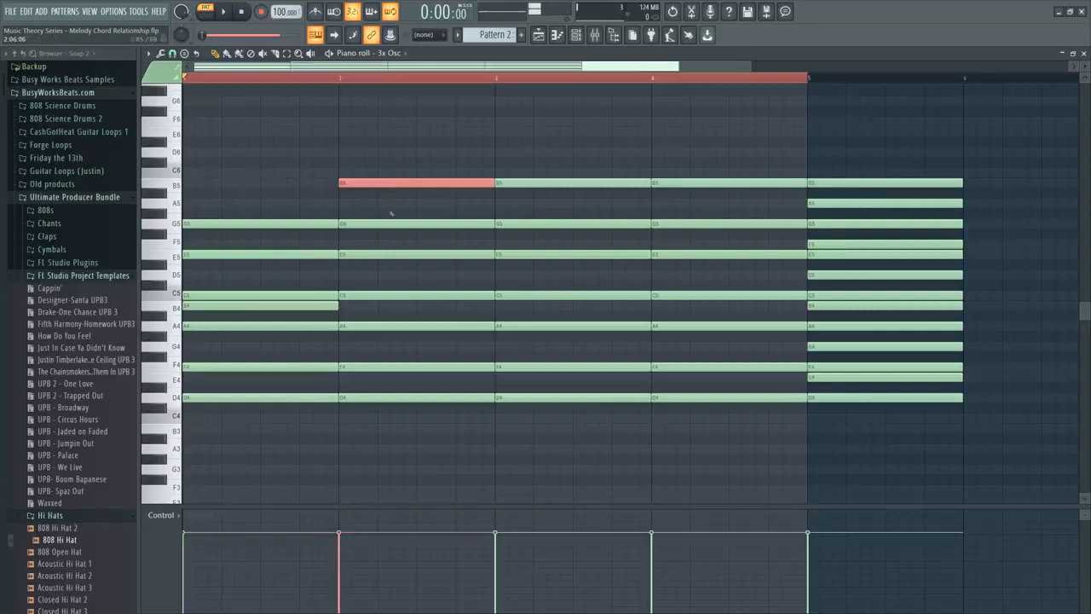
click(381, 350)
key(space)
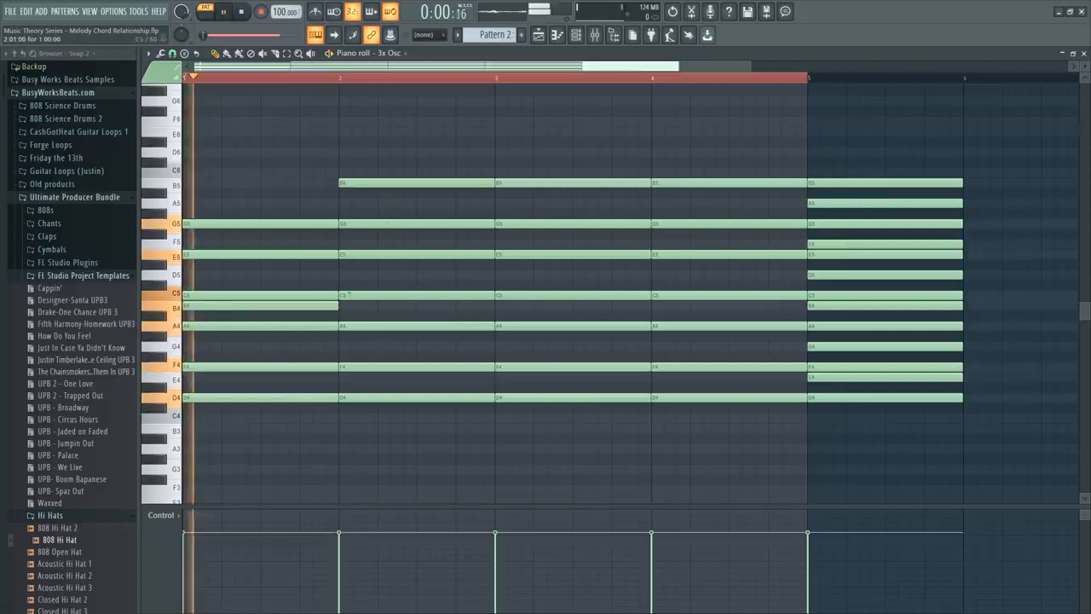
key(space)
key(ctrl+z)
key(ctrl+z)
key(ctrl+z)
key(ctrl+z)
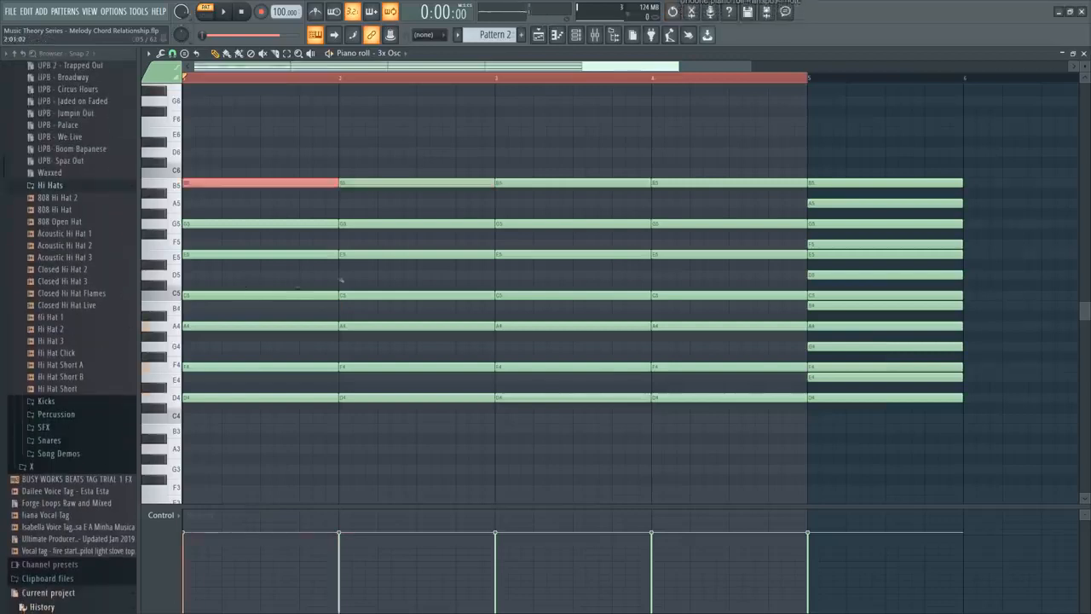
Lower the bar 2 chord's top B5 note by an octave to B4 and play the pattern.
key(space)
key(space)
click(389, 182)
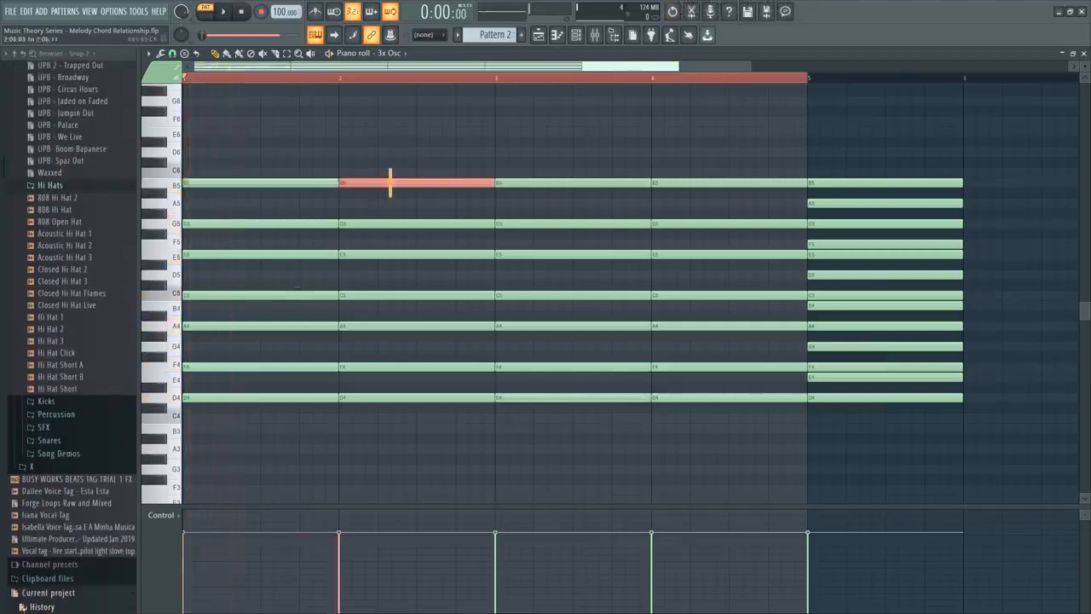
key(ctrl+Down)
key(space)
Transpose all notes of the pattern down one octave and play back the first two bars.
key(space)
key(ctrl+d)
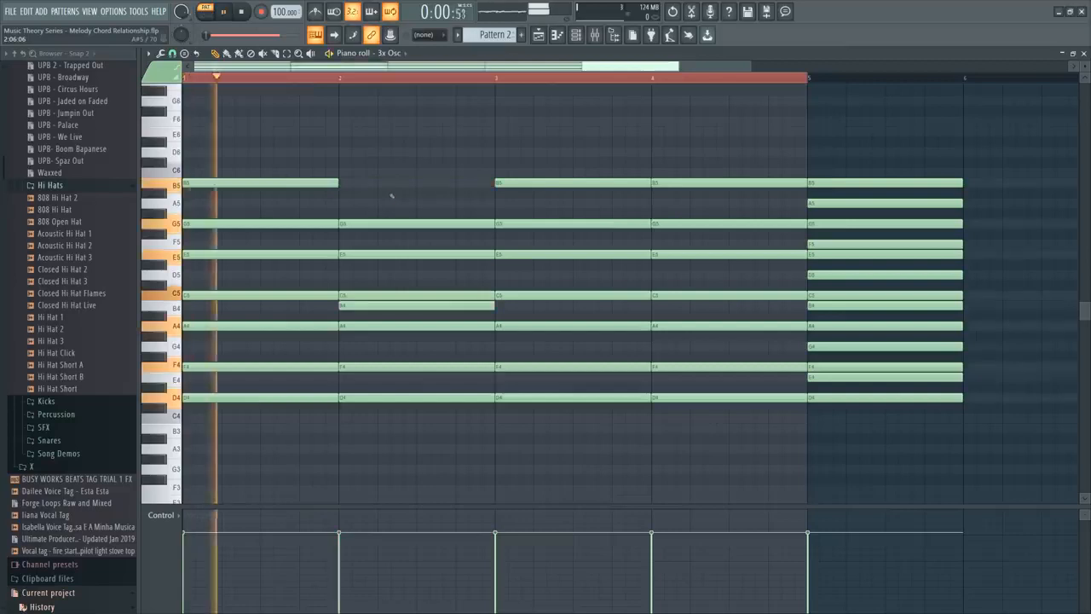
key(ctrl+Down)
key(space)
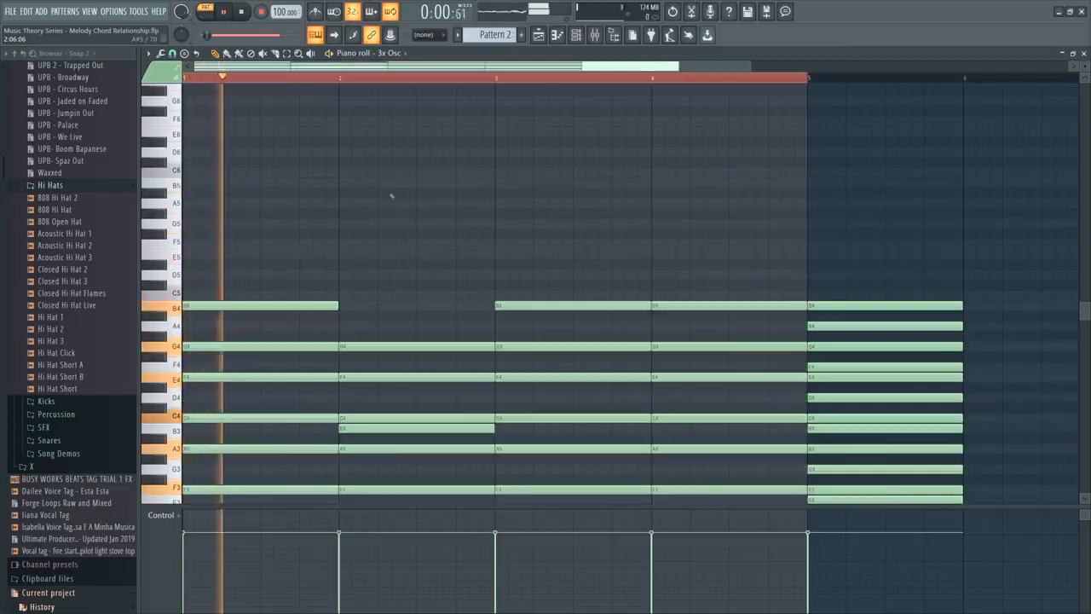
scroll(511, 196, down, 3)
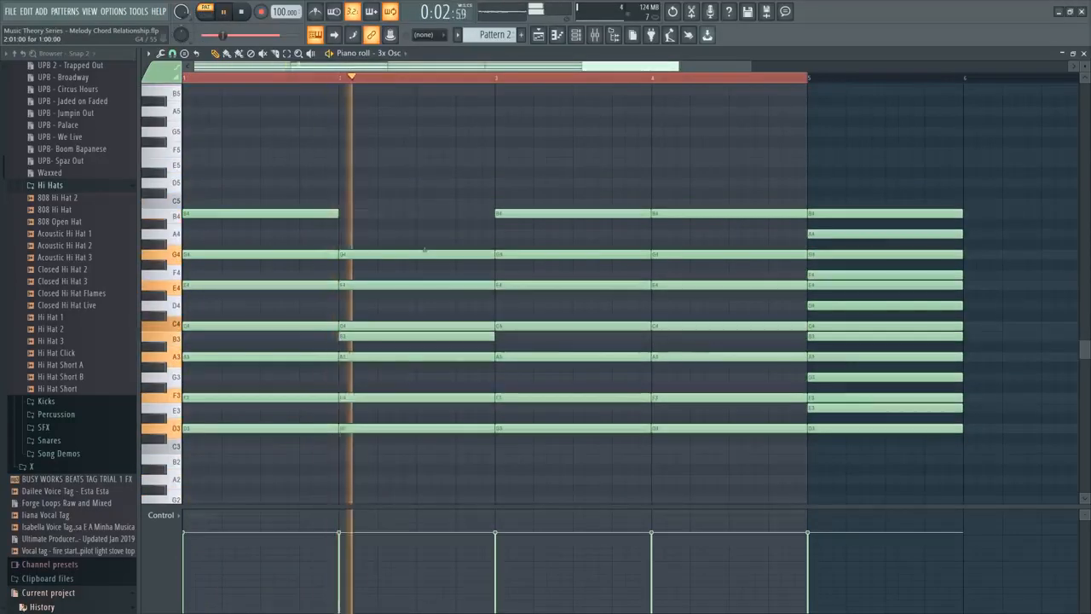
key(space)
Raise the bar 3 chord's F3 to F4 and the bar 2 chord's B3 to B4, one octave each.
click(529, 397)
key(ctrl+Up)
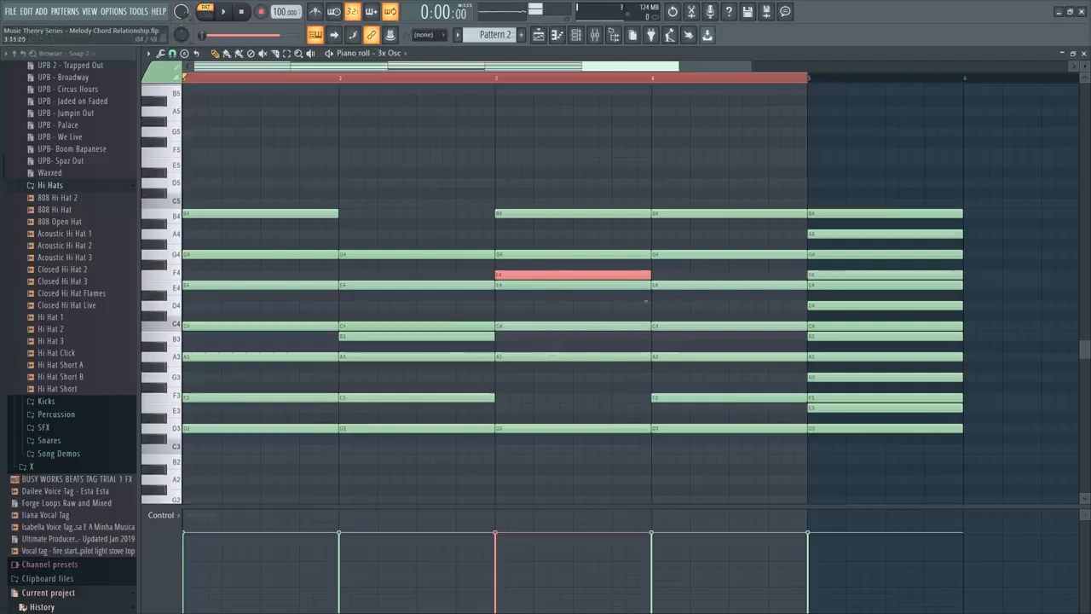
key(ctrl+d)
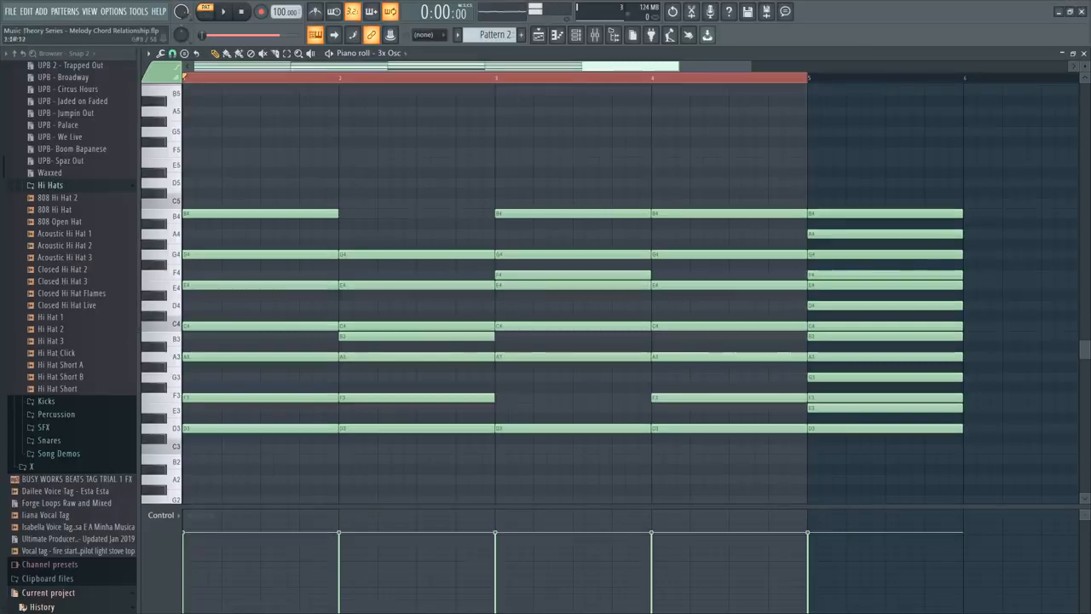
click(203, 356)
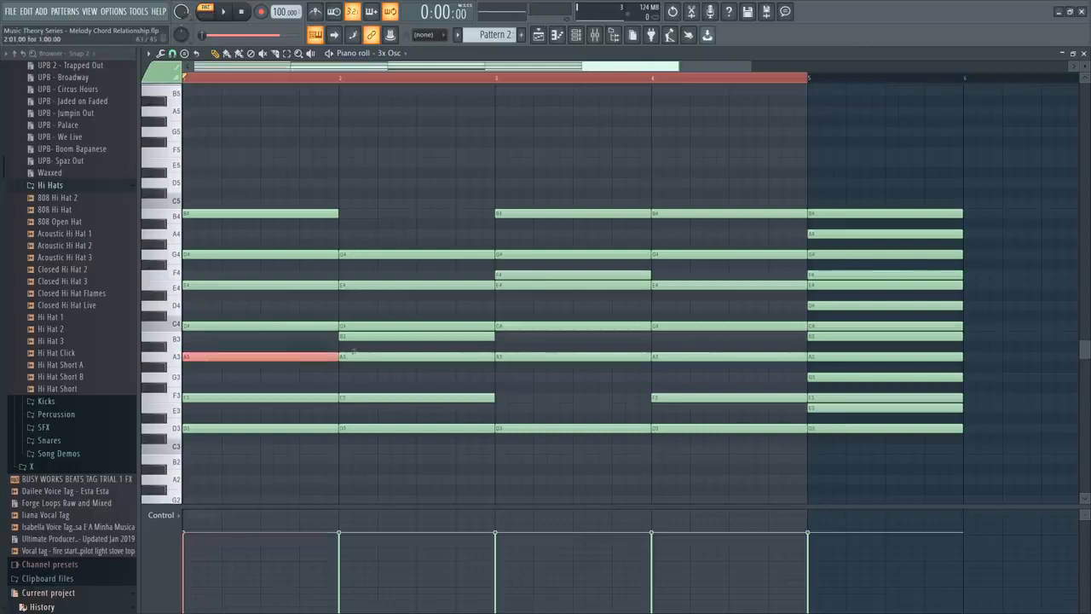
click(353, 336)
key(ctrl+Up)
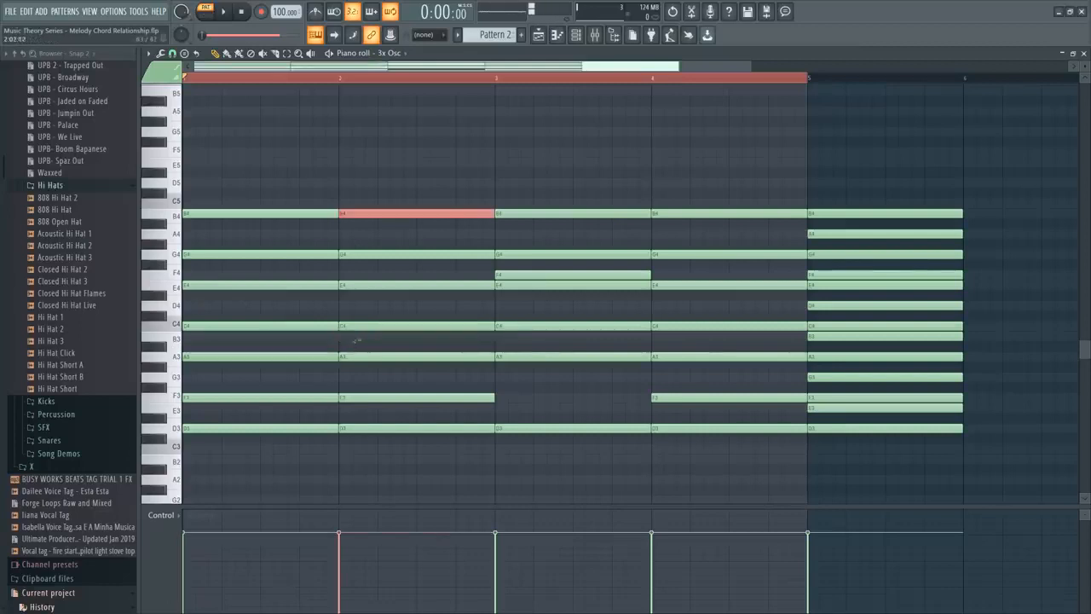
Try the bar 2 chord with A3 and C4 raised a semitone to A#3 and C#4, then restore both notes.
ctrl+click(372, 369)
mouse_move(373, 370)
mouse_down()
mouse_move(365, 284)
mouse_move(361, 362)
mouse_up()
click(352, 356)
key(shift+Up)
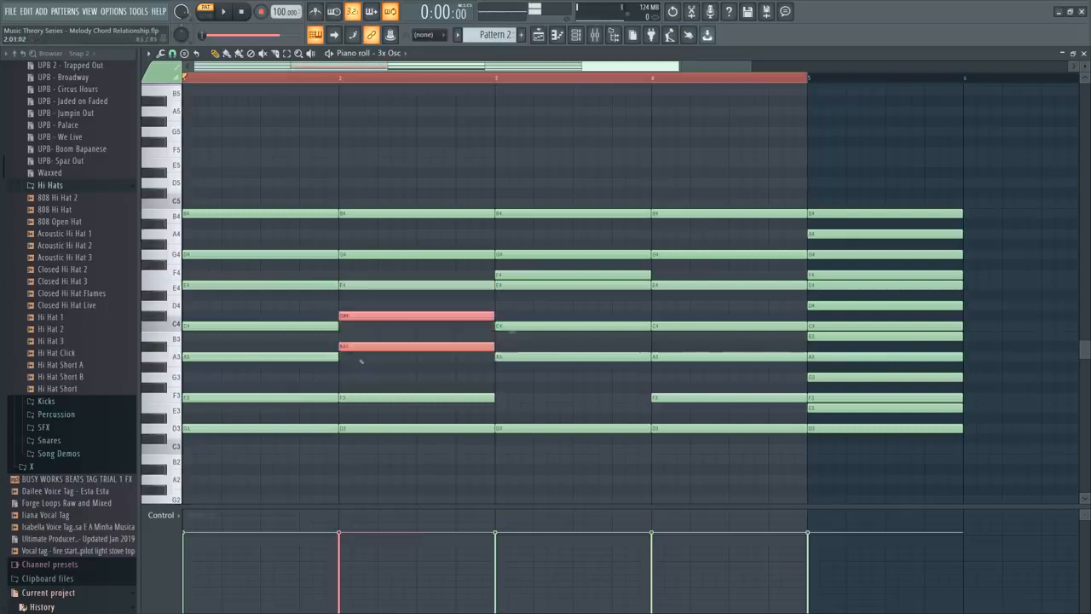
key(space)
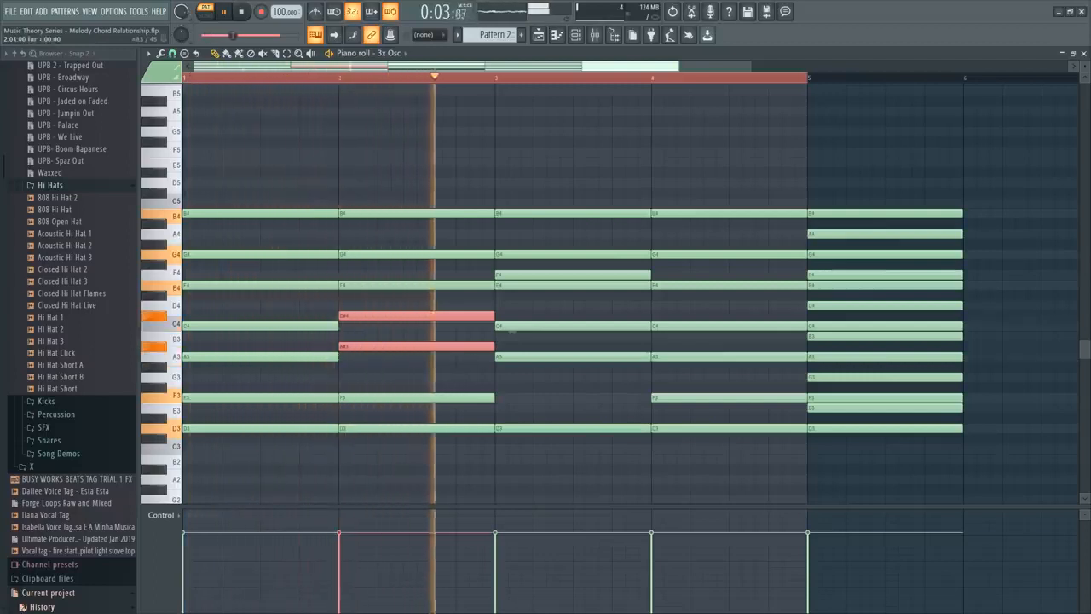
key(space)
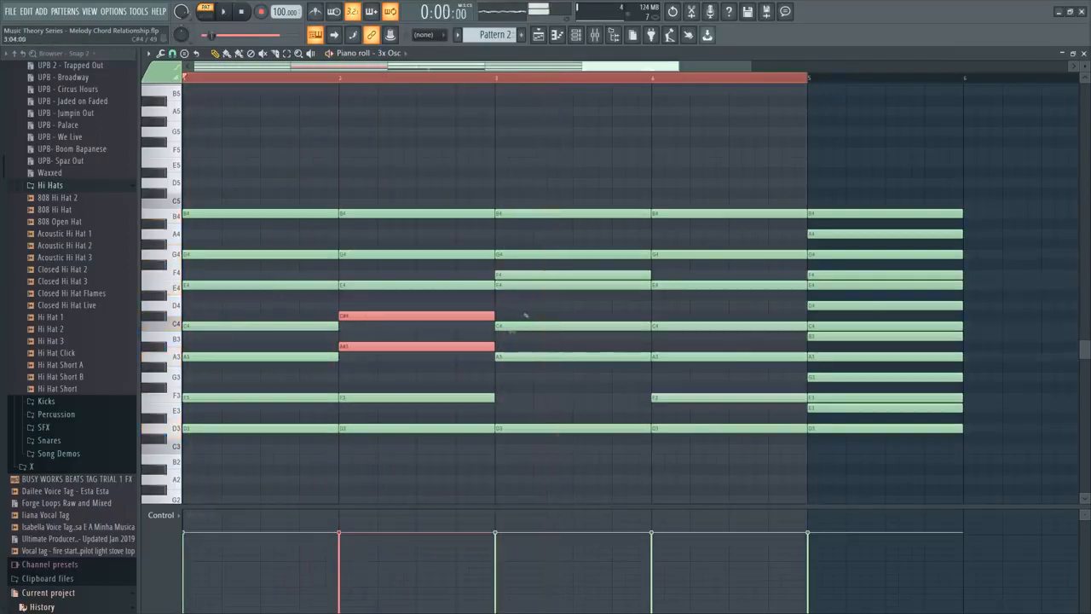
key(Down)
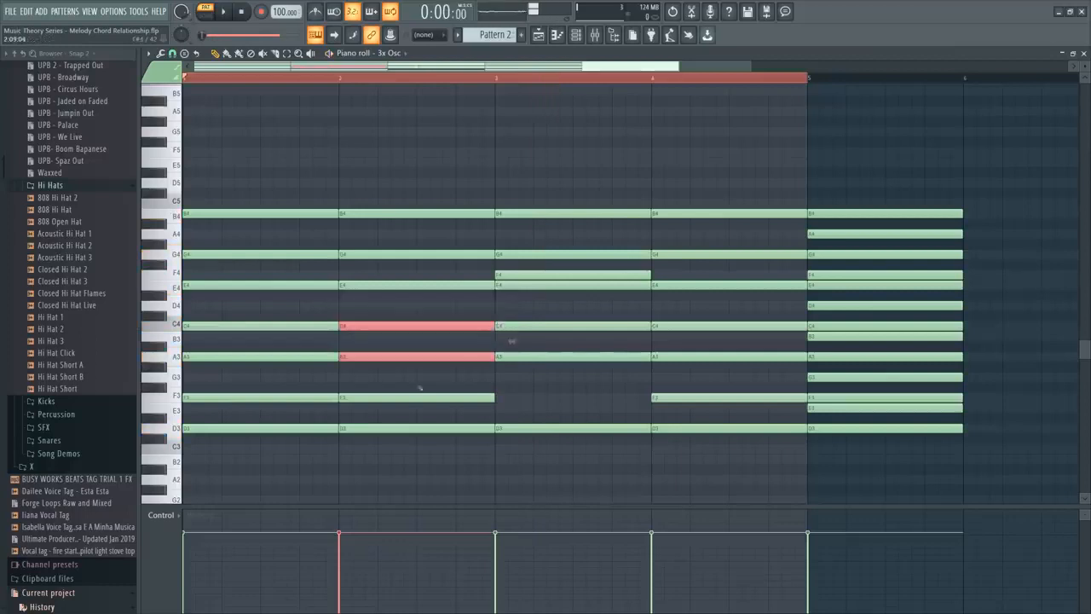
Lower the C4 and E4 notes of the bar 2 chord by a semitone to B3 and D#4, and play the pattern.
ctrl+drag(353, 335, 371, 276)
key(Down)
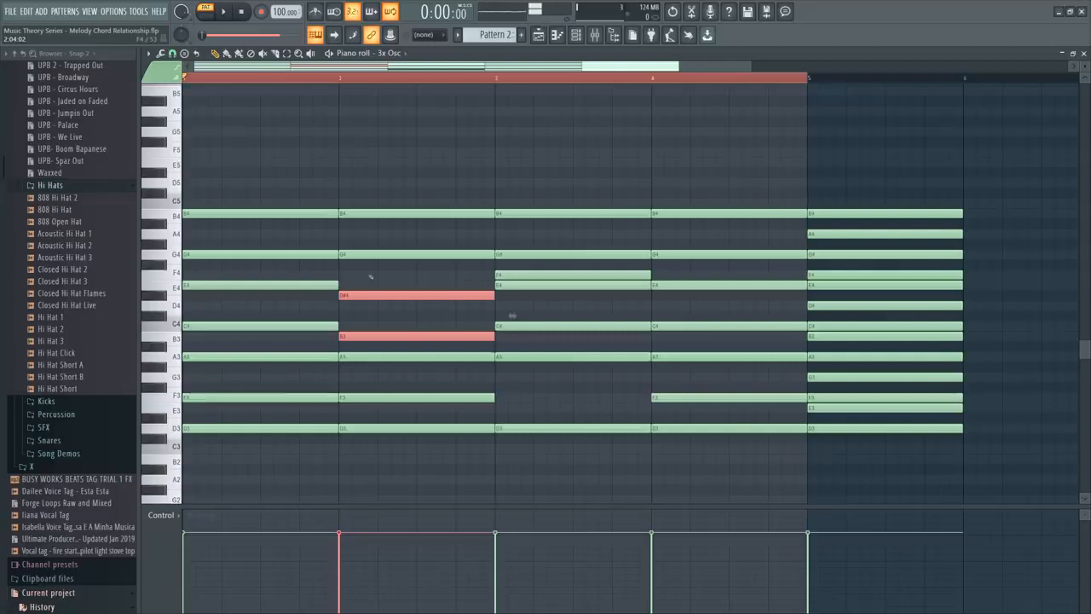
key(space)
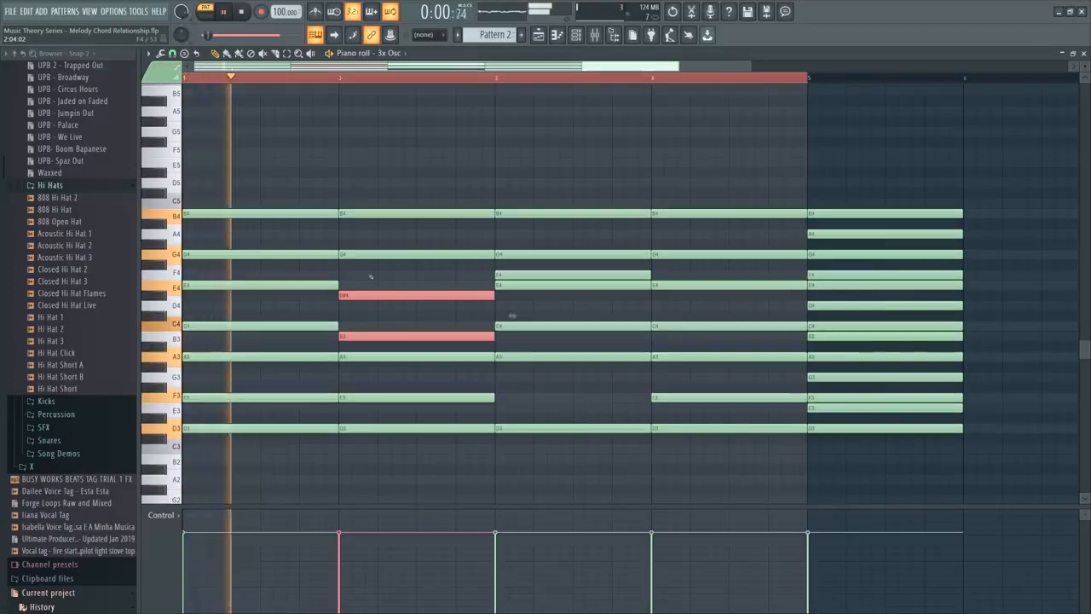
key(space)
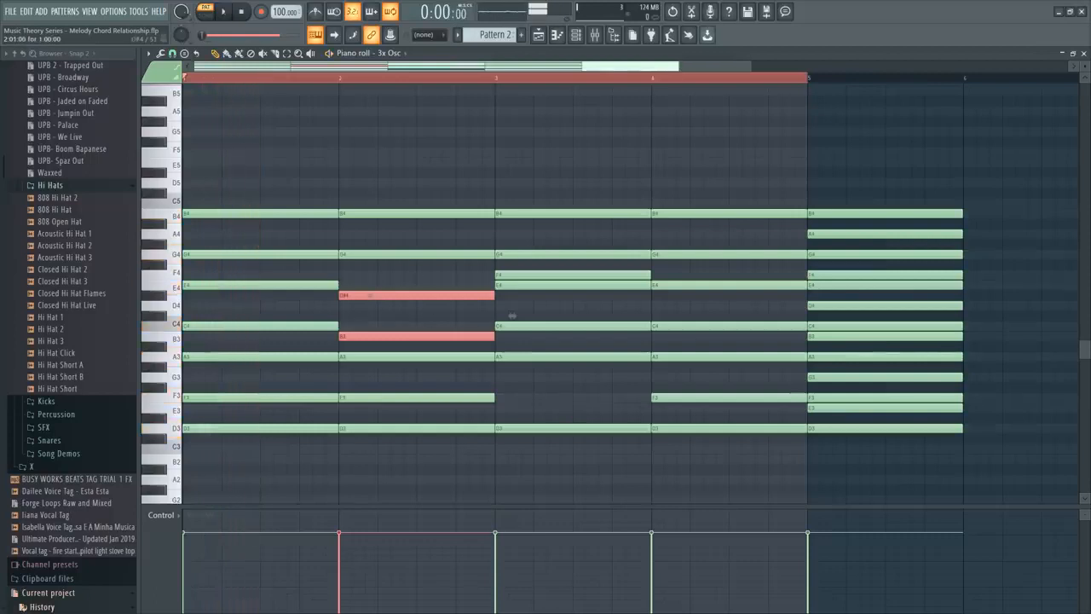
key(space)
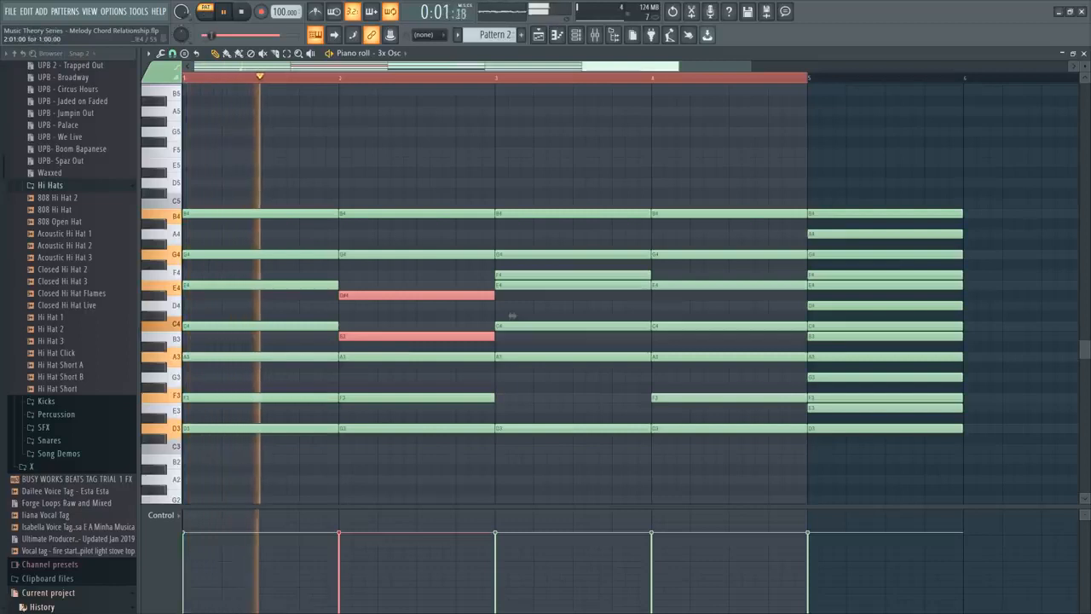
drag(397, 300, 392, 288)
key(ctrl+z)
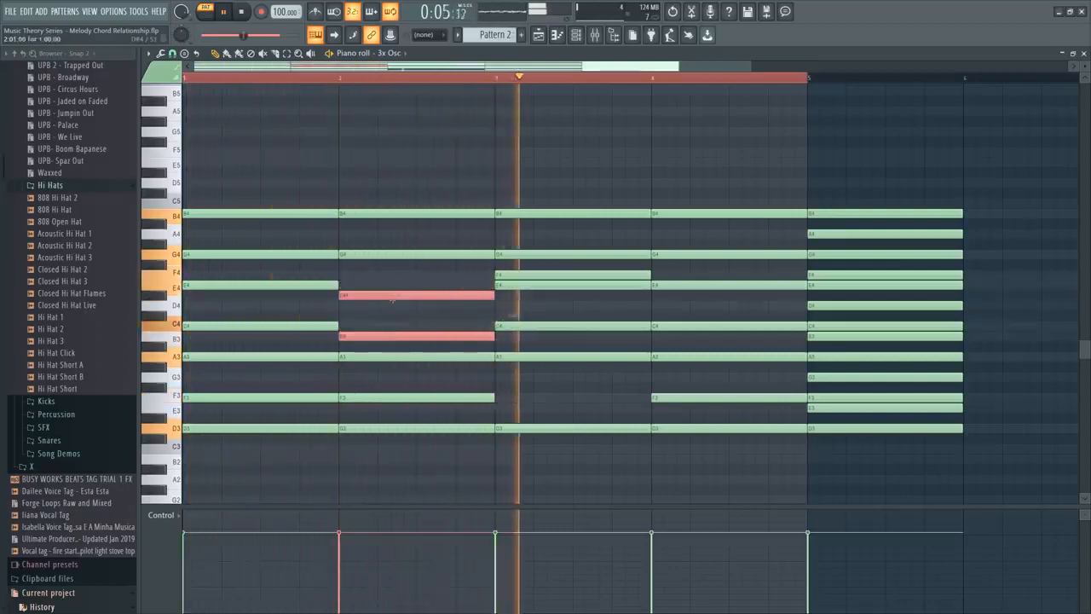
Lower the bar 3 chord's F4 note by an octave to F3 and stop playback.
click(523, 275)
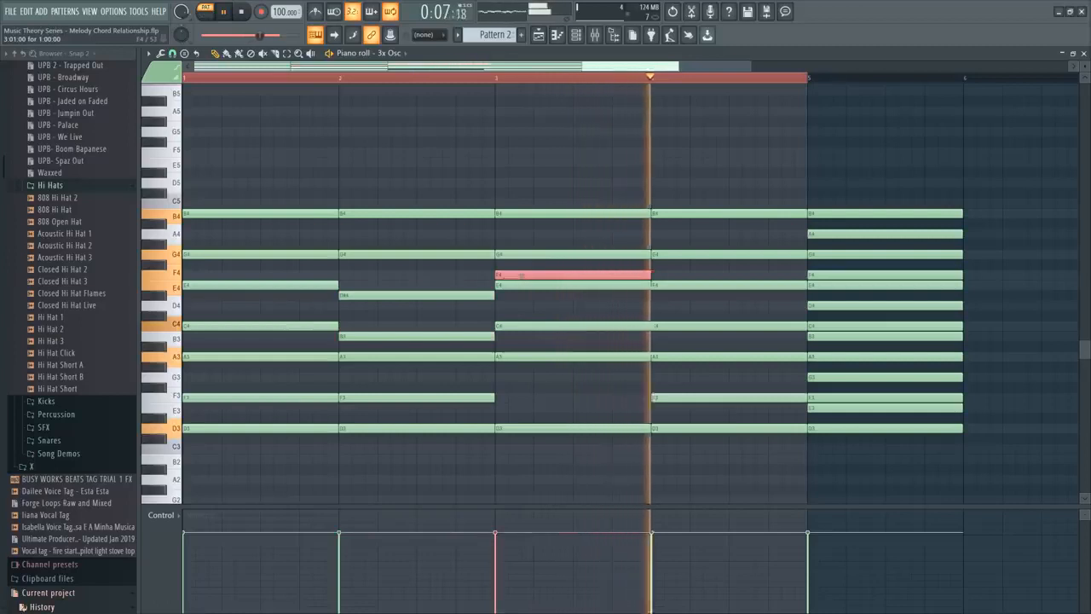
key(ctrl+Down)
drag(404, 340, 383, 283)
key(space)
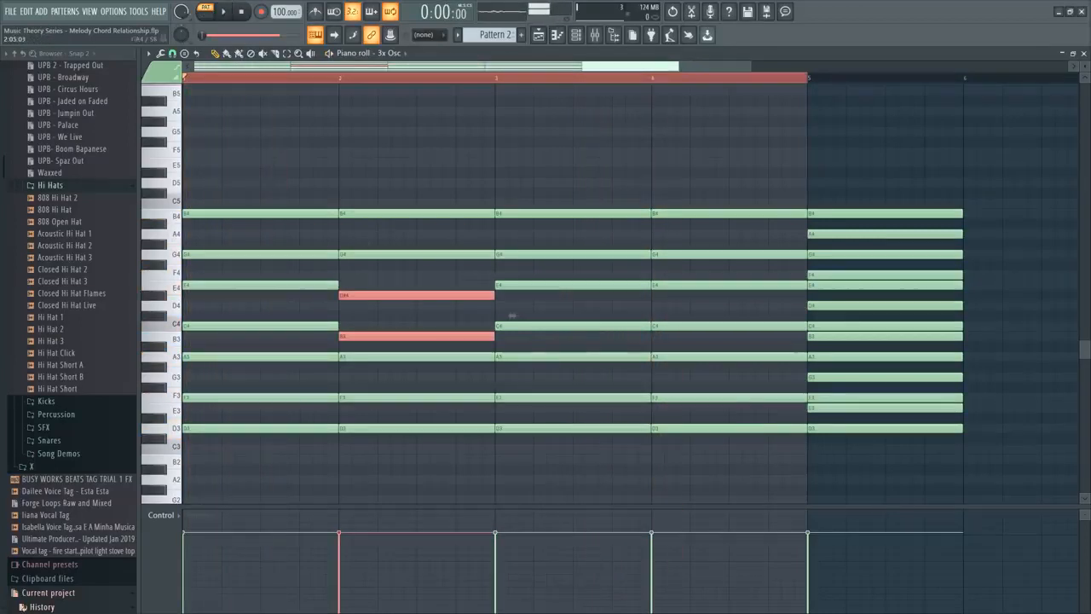
Examine the notes of the altered bar 2 chord and play it back against the bar 1 chord.
drag(390, 269, 396, 343)
drag(403, 169, 426, 455)
ctrl+click(404, 489)
key(space)
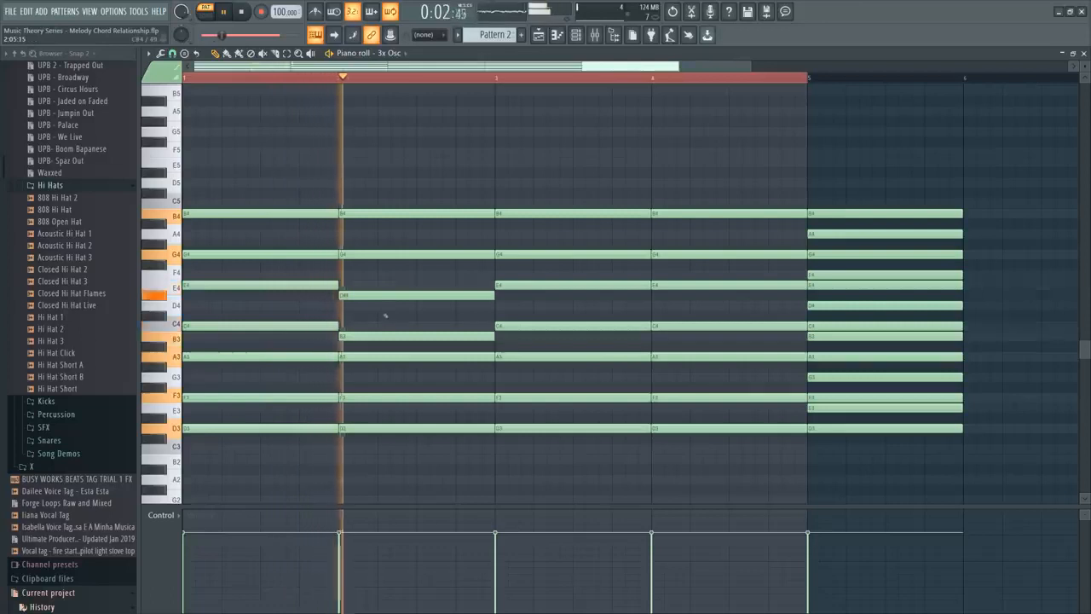
key(space)
drag(375, 202, 398, 382)
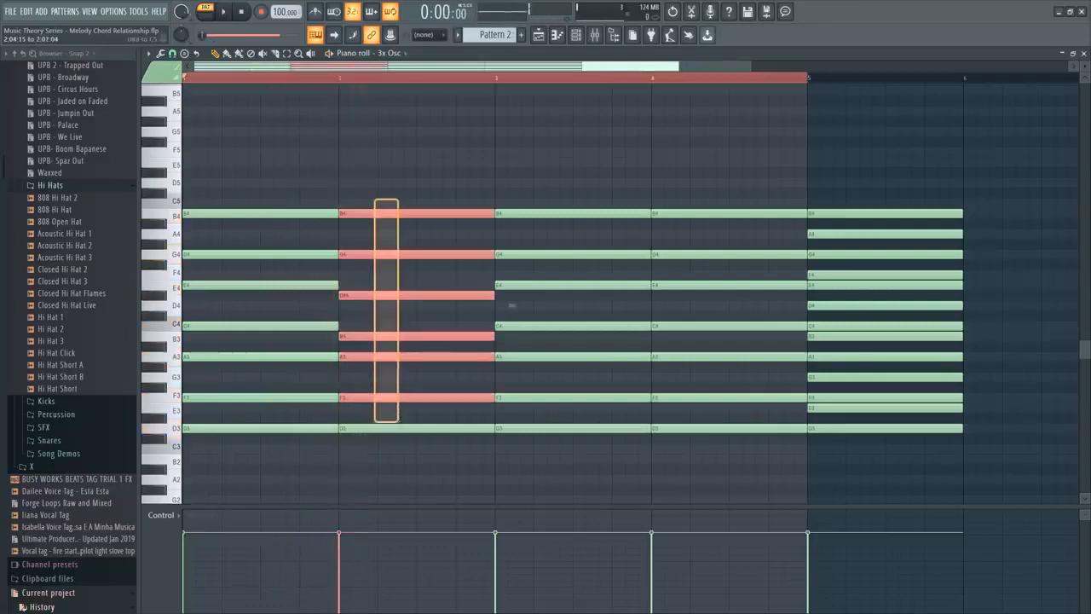
key(space)
key(space)
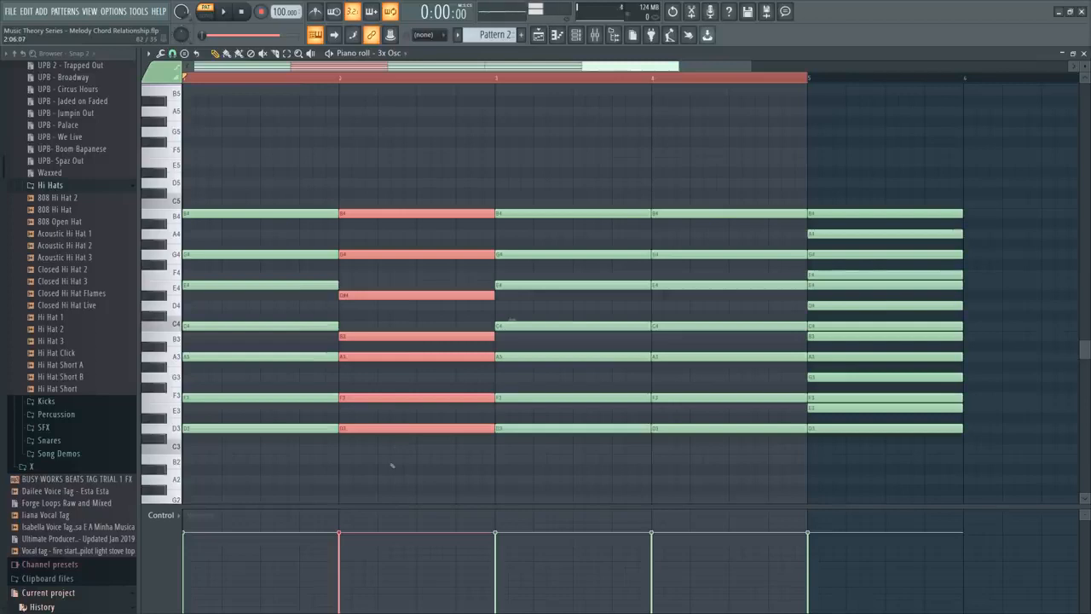
key(ctrl+d)
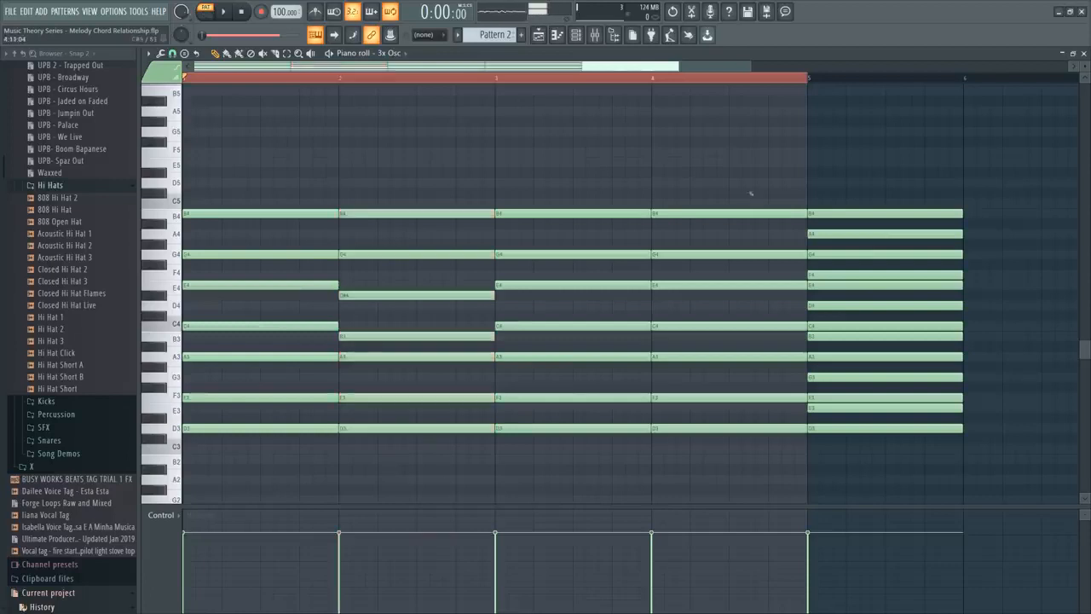
Replace the bar 4 chord with a new stack of one-bar notes B4, G#4, F4 and D4.
drag(749, 191, 752, 440)
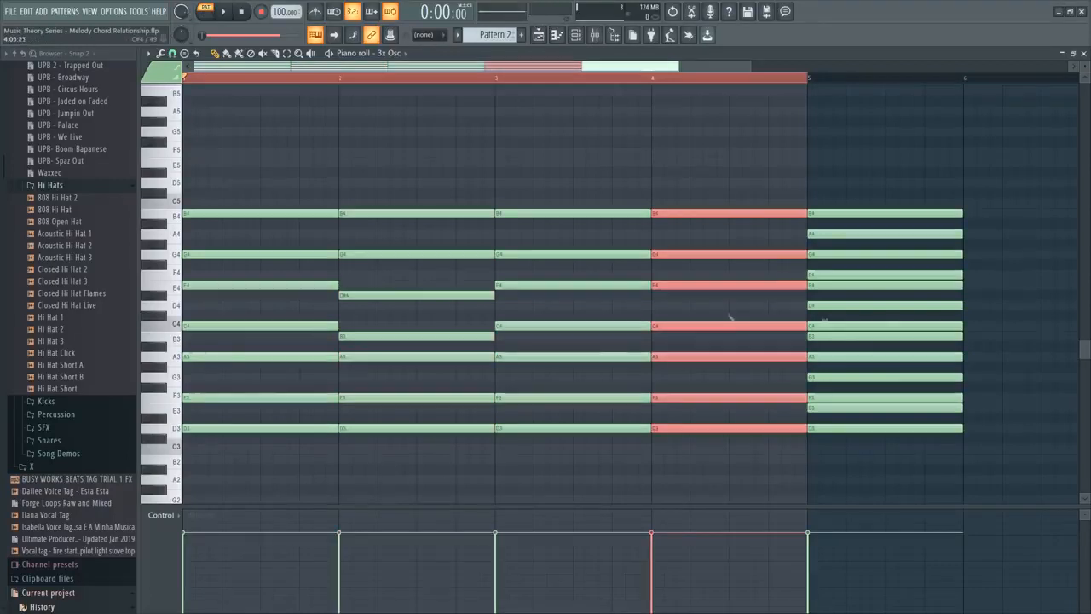
key(Delete)
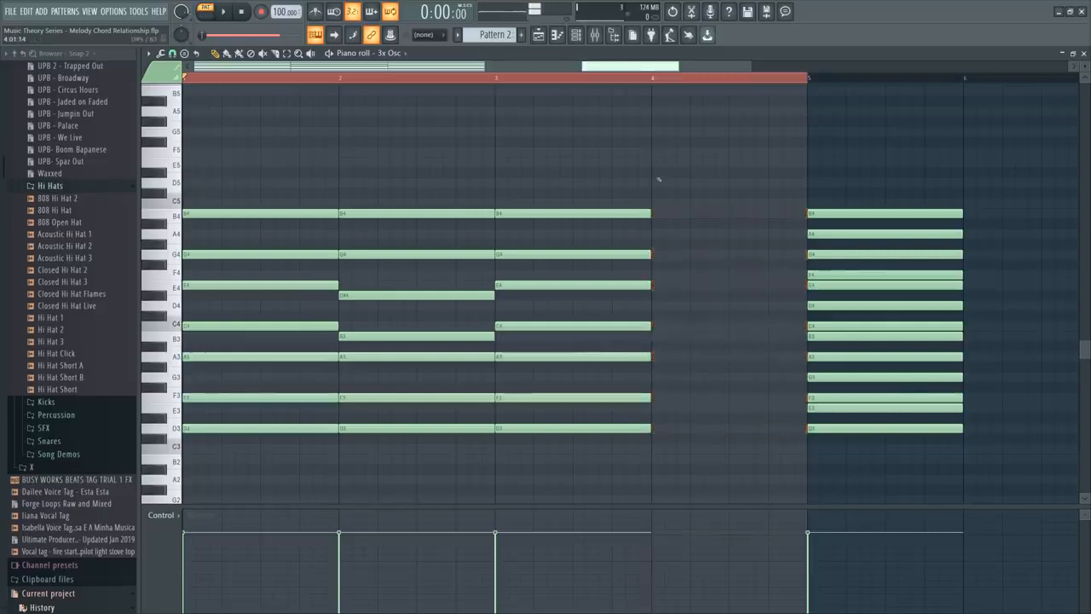
click(658, 214)
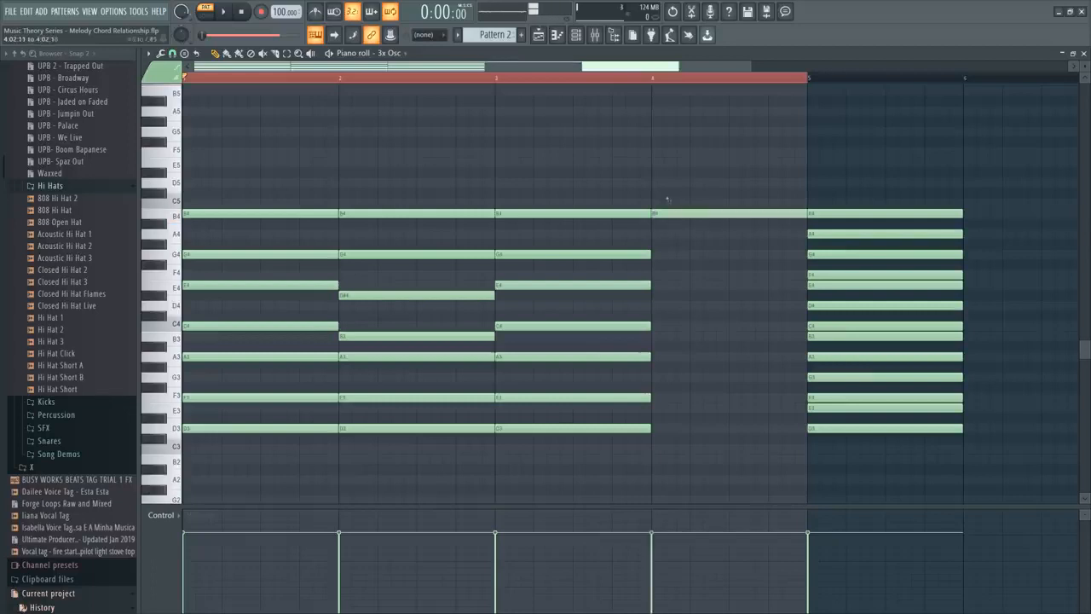
drag(661, 190, 678, 241)
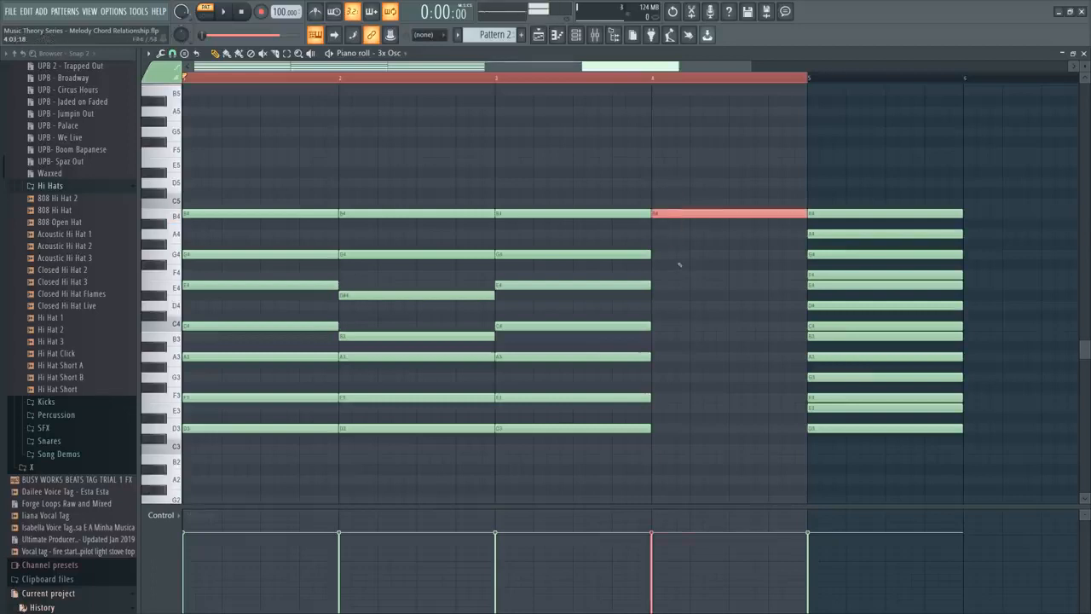
key(space)
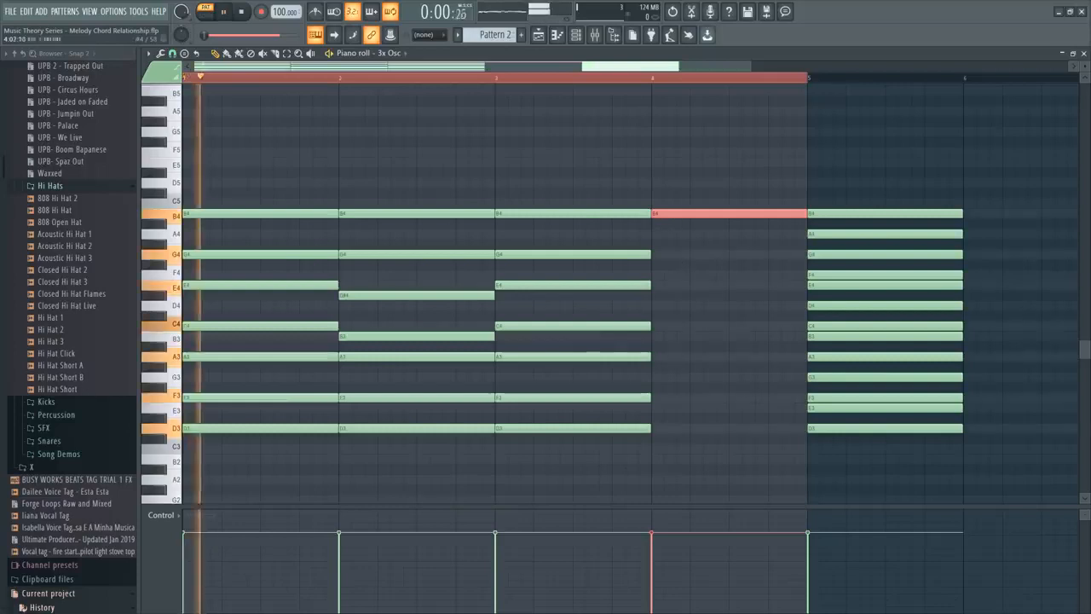
click(668, 244)
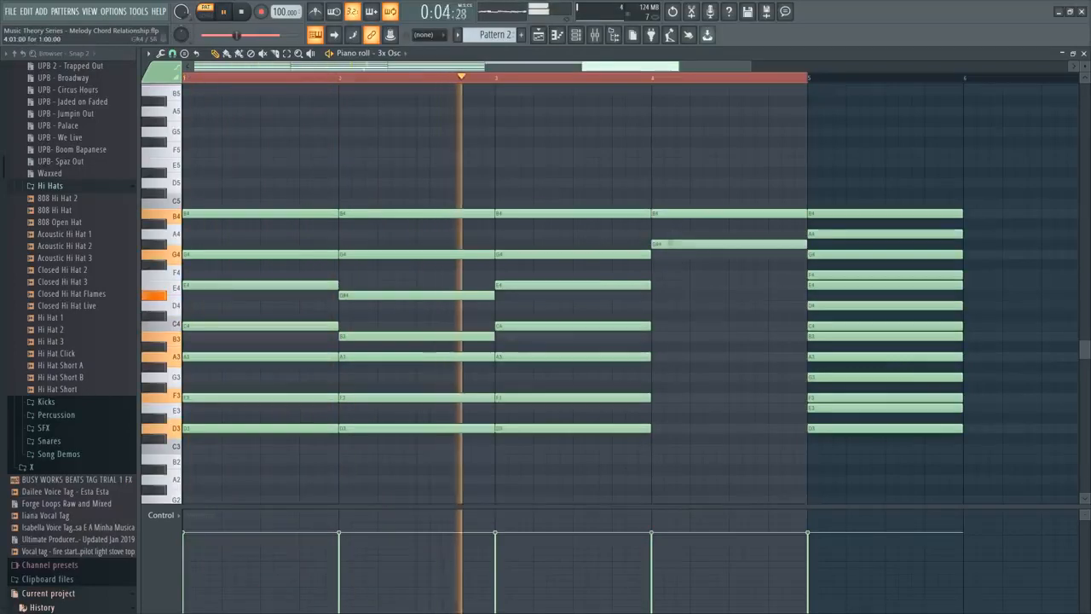
click(673, 275)
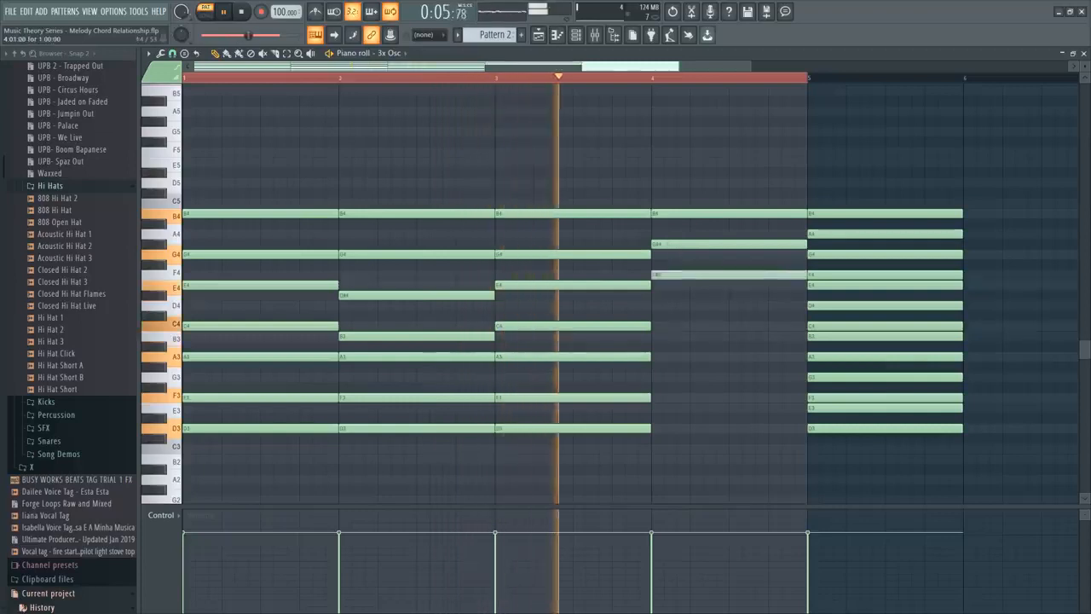
click(673, 305)
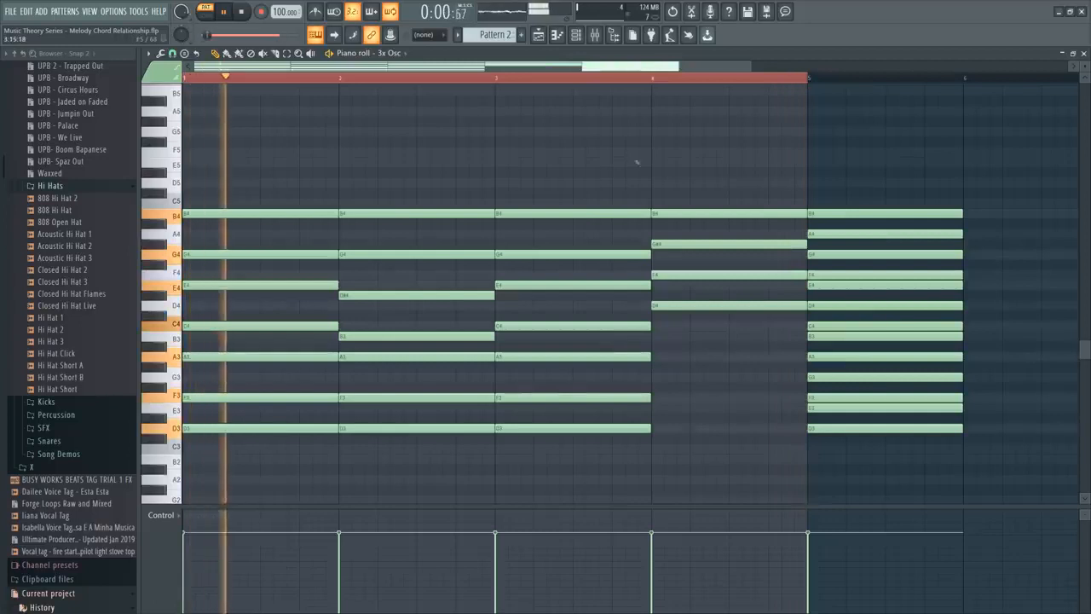
Extend the bar 4 chord downward with one-bar notes B3 and G#3, and stop playback.
click(678, 336)
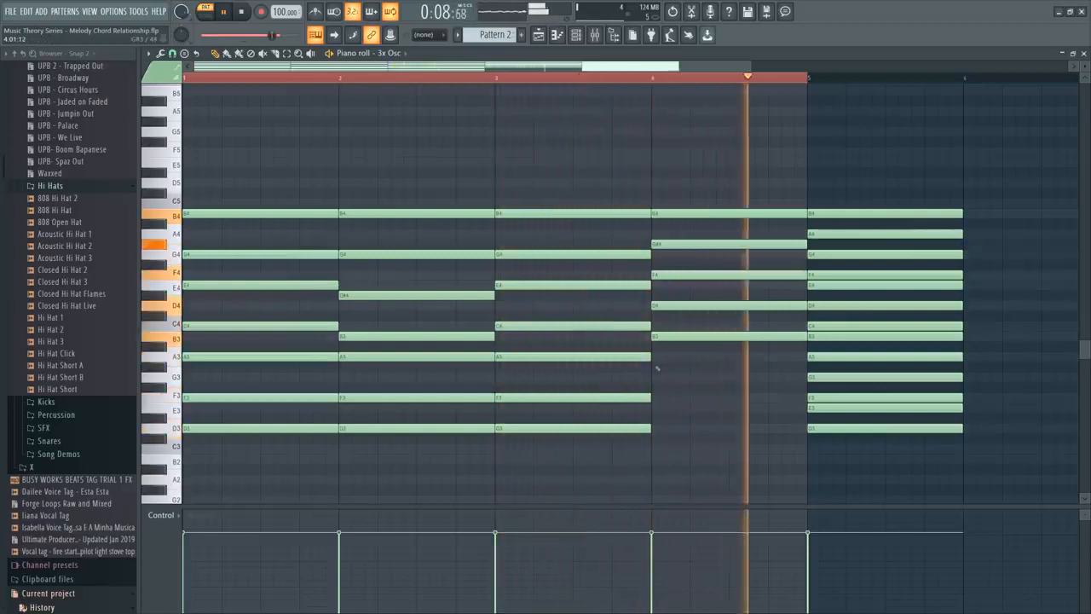
click(657, 368)
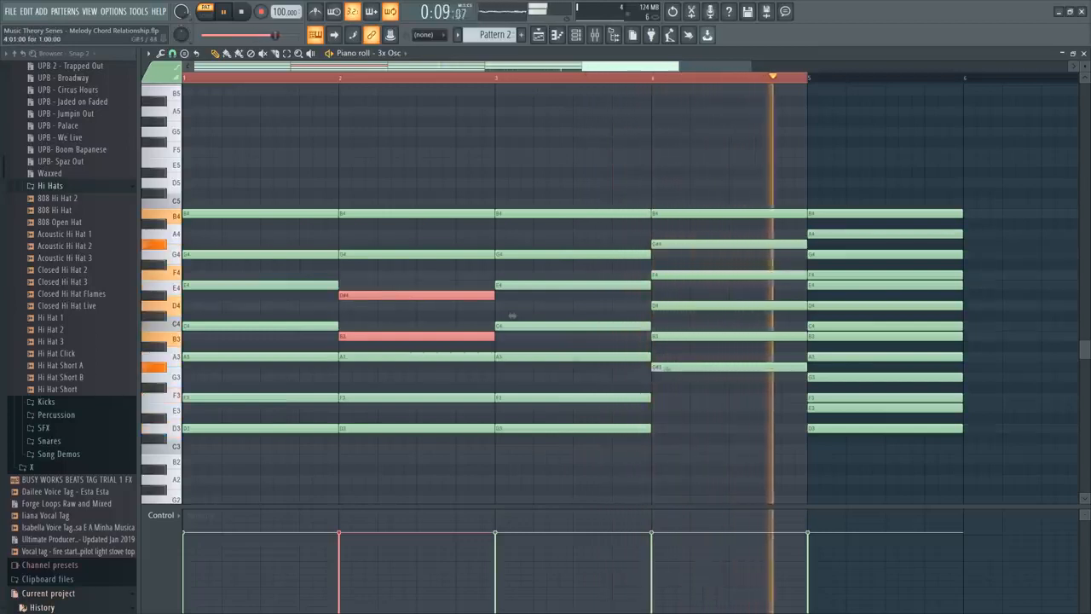
key(space)
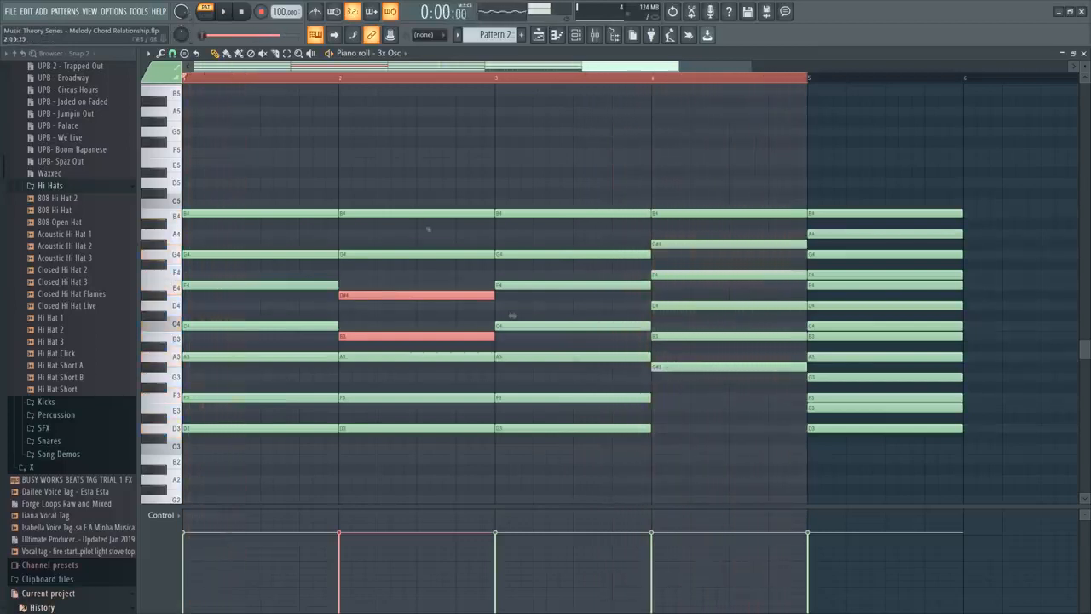
Select the bar 2 and bar 4 chords for comparison, and delete the whole stack of notes in bar 5.
drag(411, 177, 416, 462)
drag(729, 177, 729, 403)
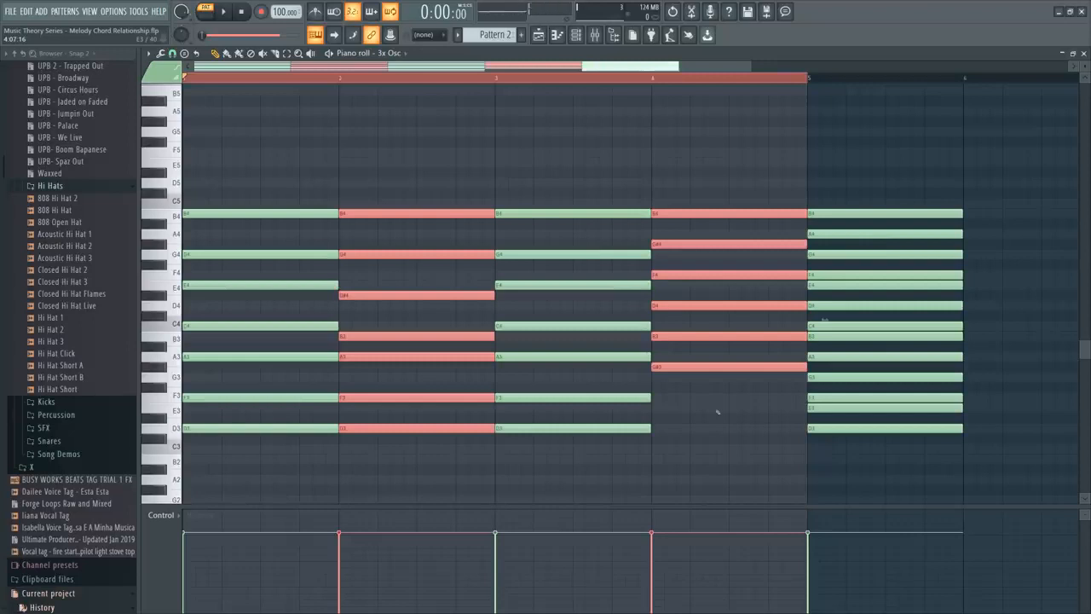
right_click(900, 197)
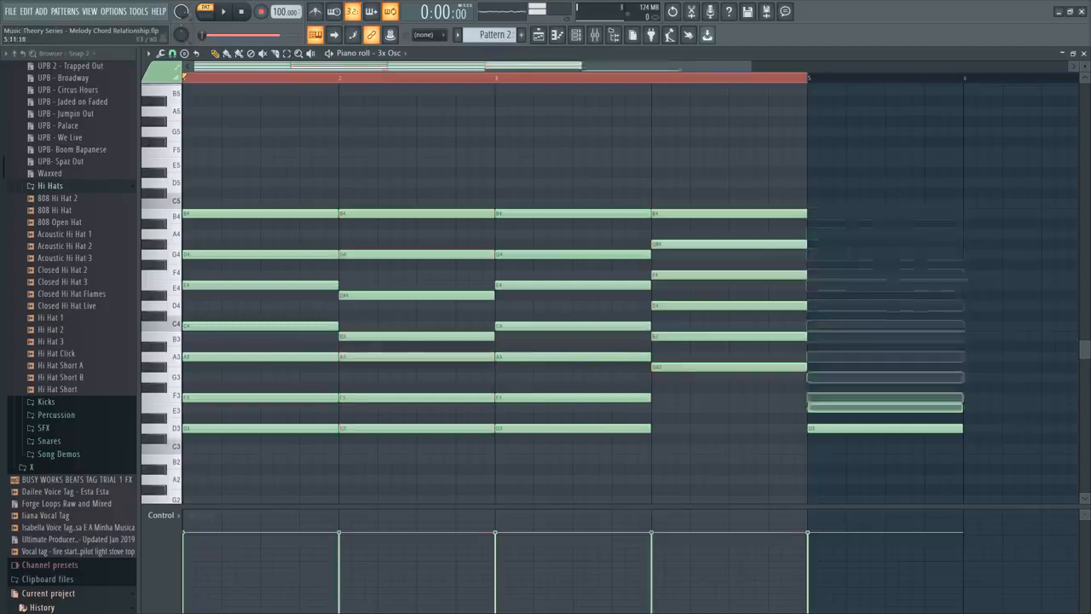
Select all notes of the bar 2 and bar 4 chords together, and briefly play back the start of the pattern.
drag(380, 170, 419, 433)
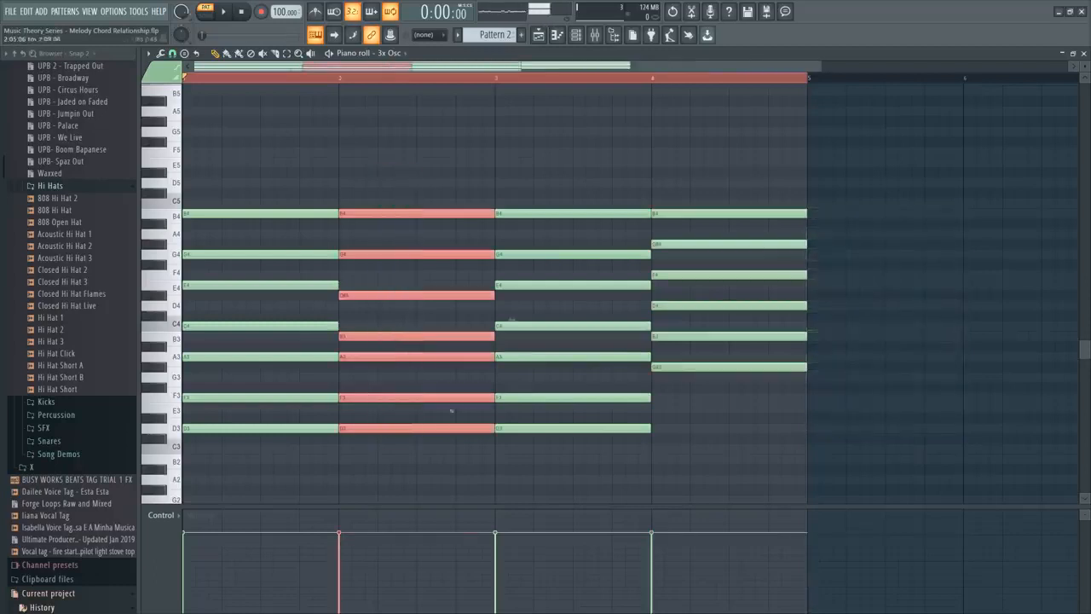
drag(697, 148, 742, 375)
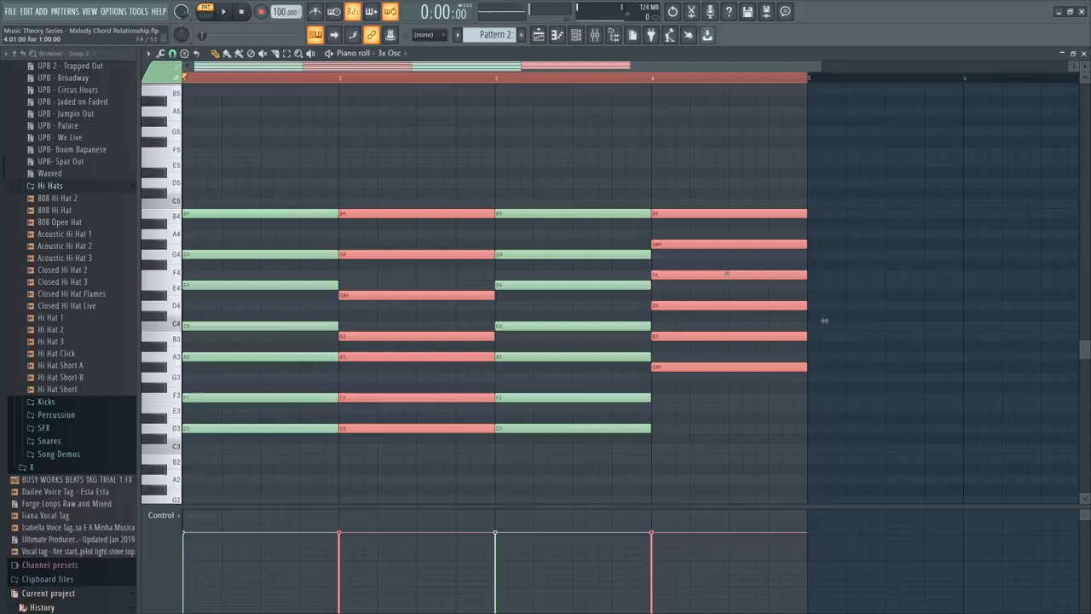
key(space)
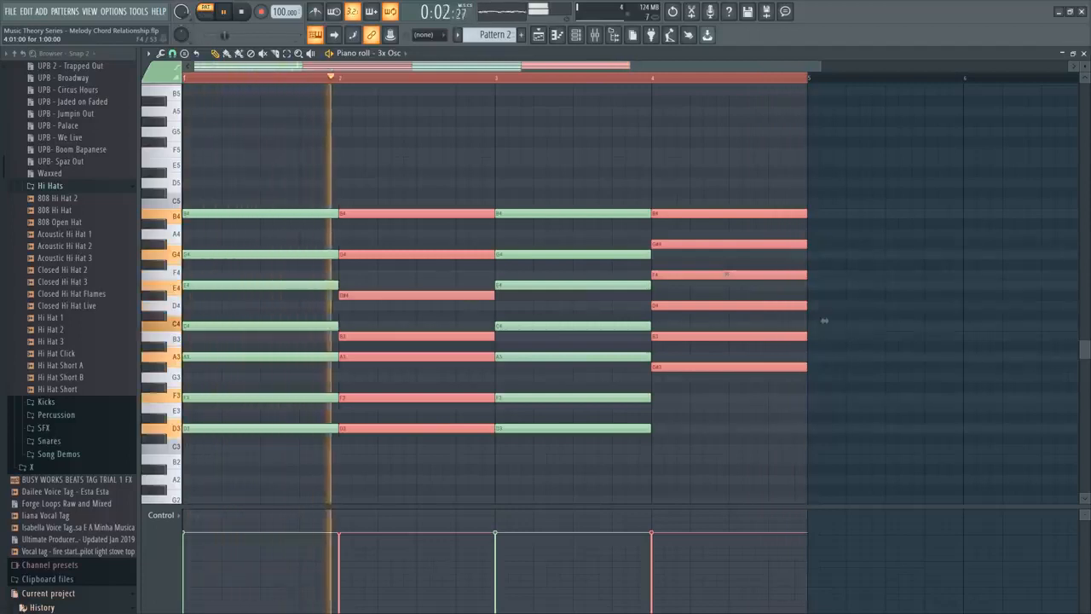
key(space)
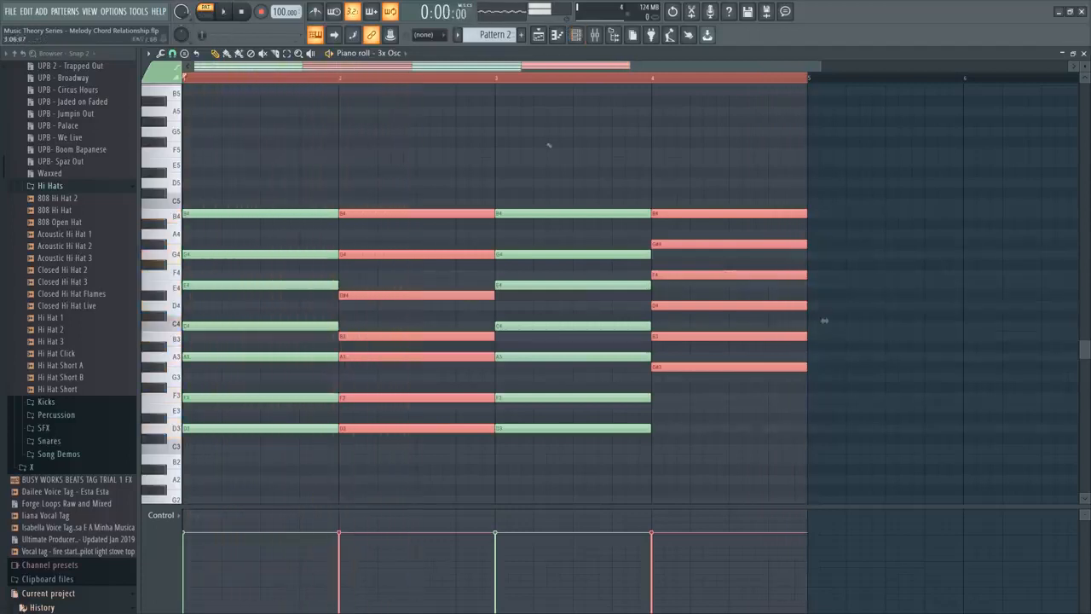